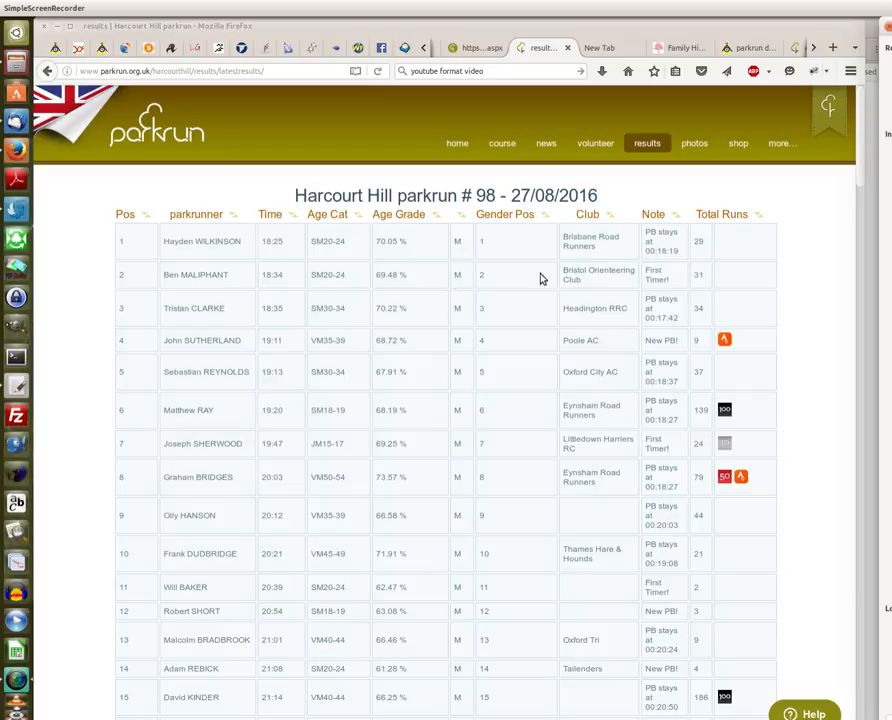
Go to the webfms logout page tab and reveal the top-right 'menu' list of pages.
{"action": "left_click_drag", "start_coordinate": [866, 168], "coordinate": [858, 398]}
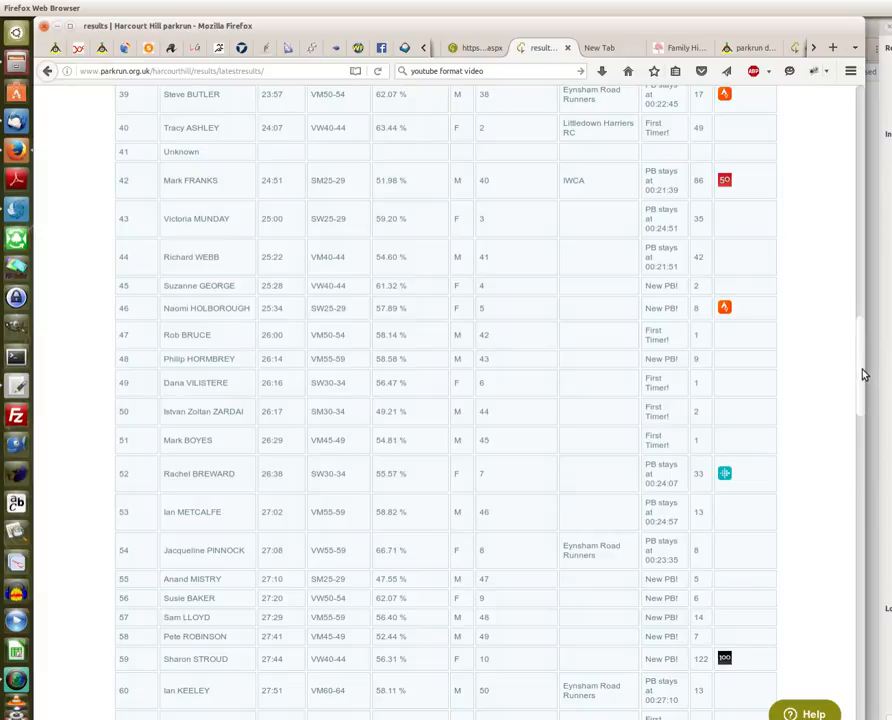
{"action": "left_click_drag", "start_coordinate": [862, 374], "coordinate": [872, 704]}
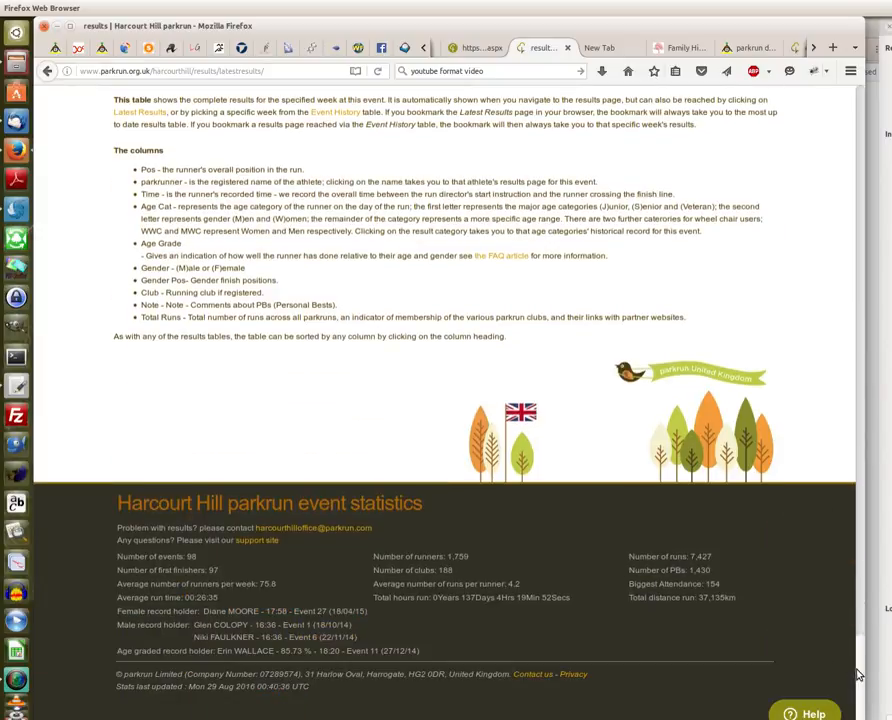
{"action": "left_click_drag", "start_coordinate": [857, 675], "coordinate": [858, 606]}
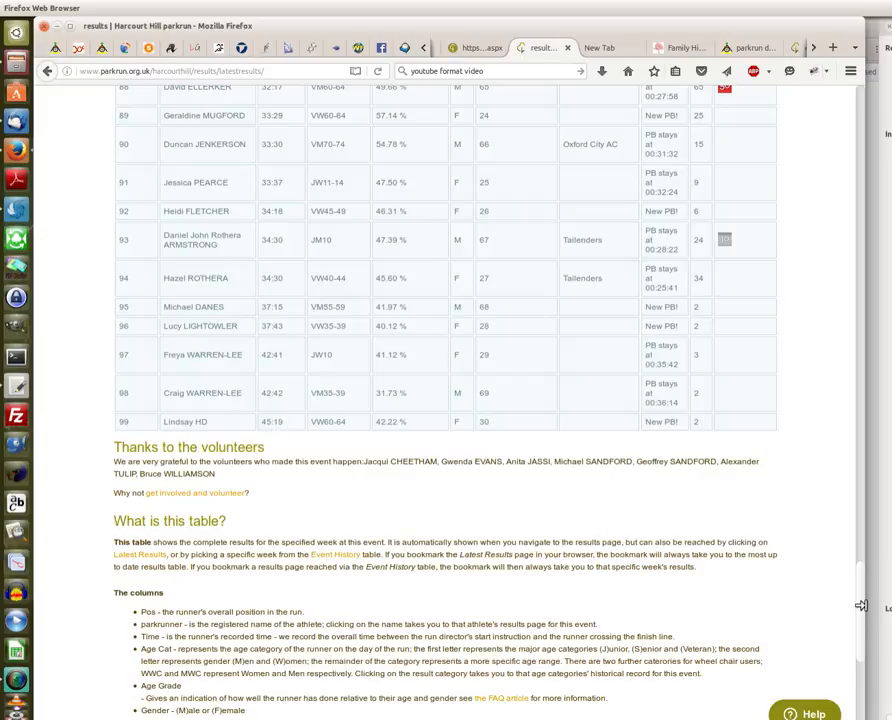
{"action": "scroll", "coordinate": [853, 578], "scroll_direction": "up", "scroll_amount": 1}
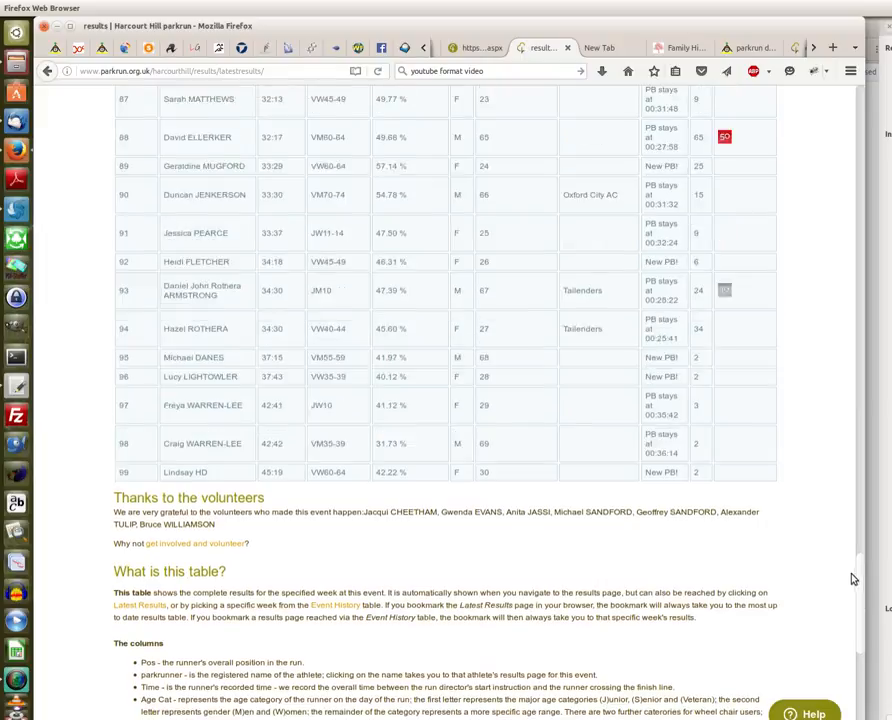
{"action": "left_click_drag", "start_coordinate": [853, 578], "coordinate": [864, 120]}
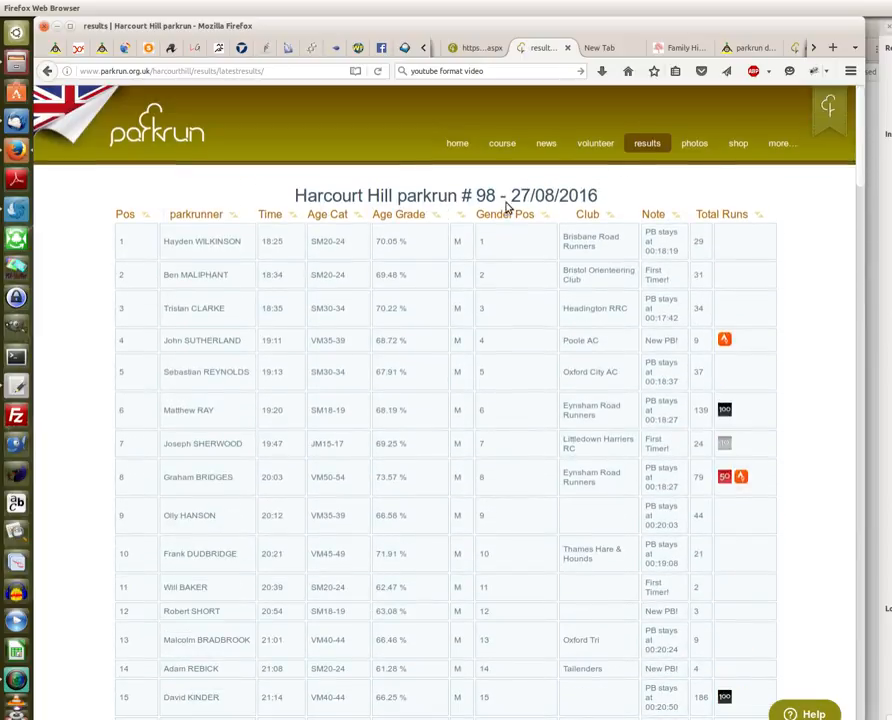
{"action": "left_click", "coordinate": [470, 48]}
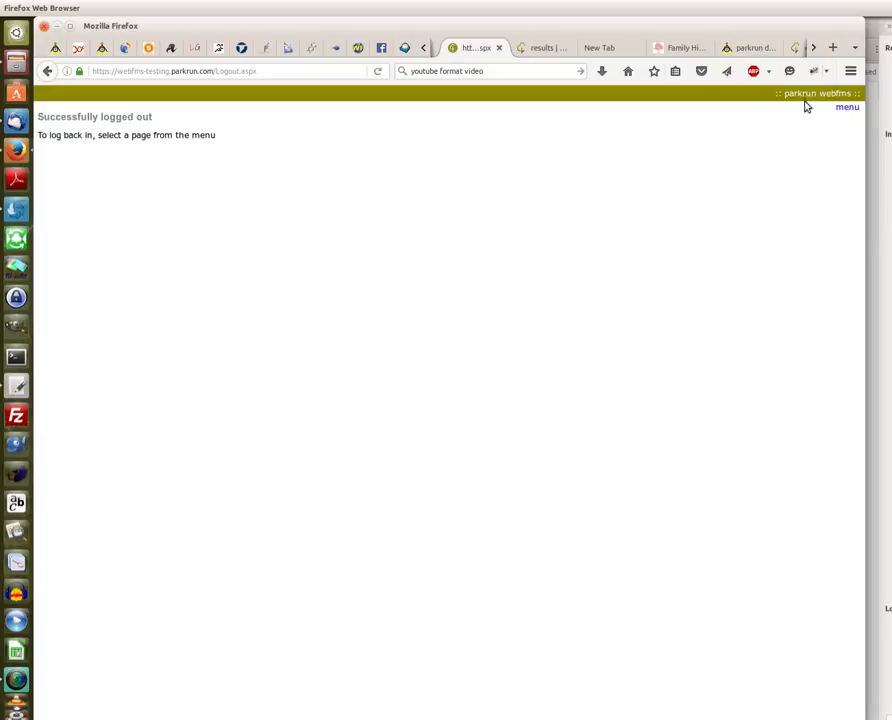
{"action": "mouse_move", "coordinate": [843, 109]}
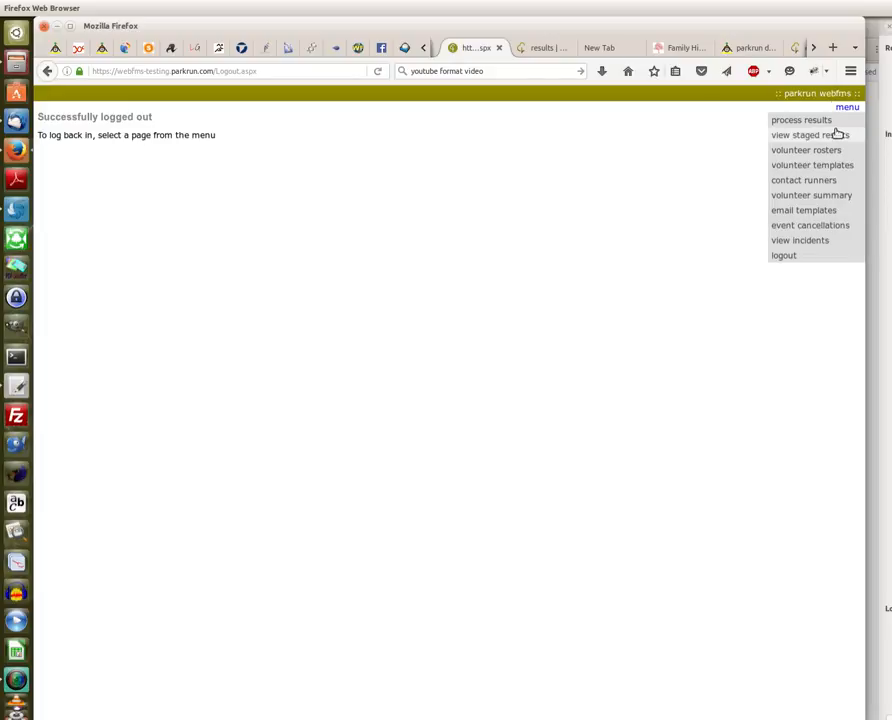
Choose 'process results', log in with the username and password, and dismiss the event-team news.
{"action": "left_click", "coordinate": [815, 122]}
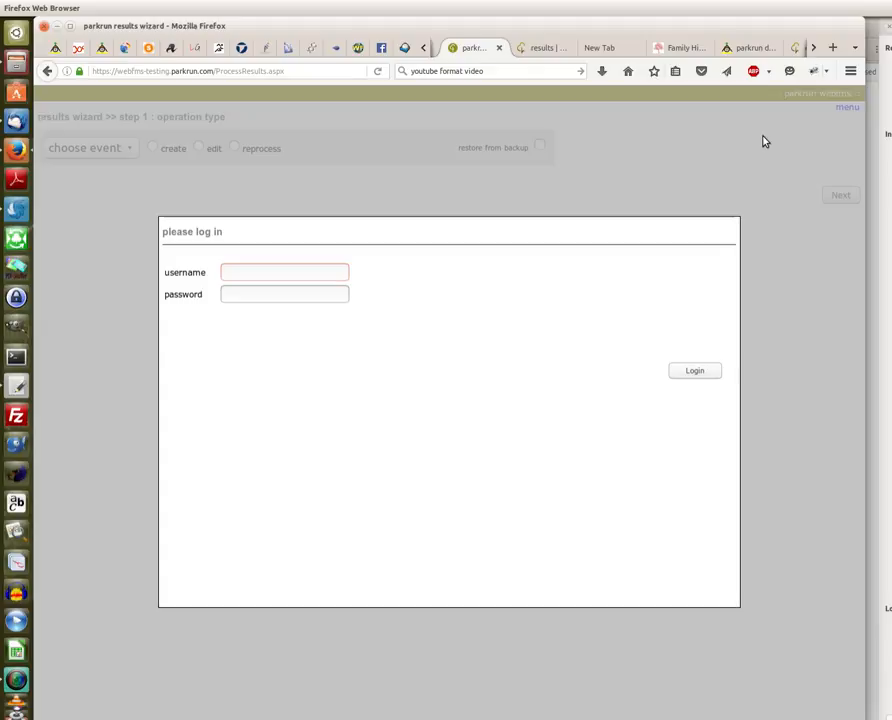
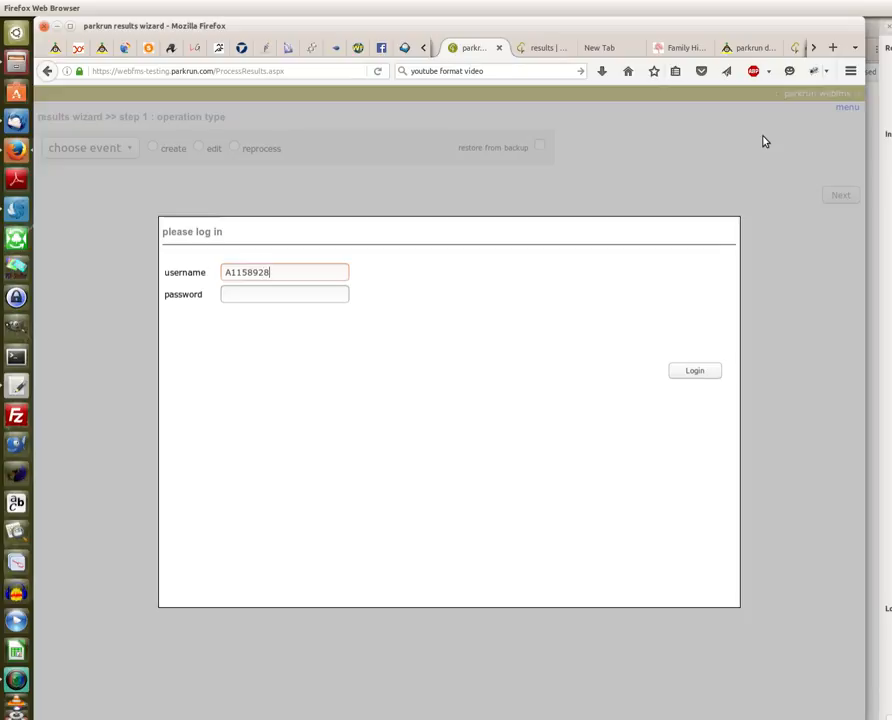
{"action": "left_click", "coordinate": [242, 296]}
{"action": "type", "text": "••••••••"}
{"action": "left_click", "coordinate": [701, 379]}
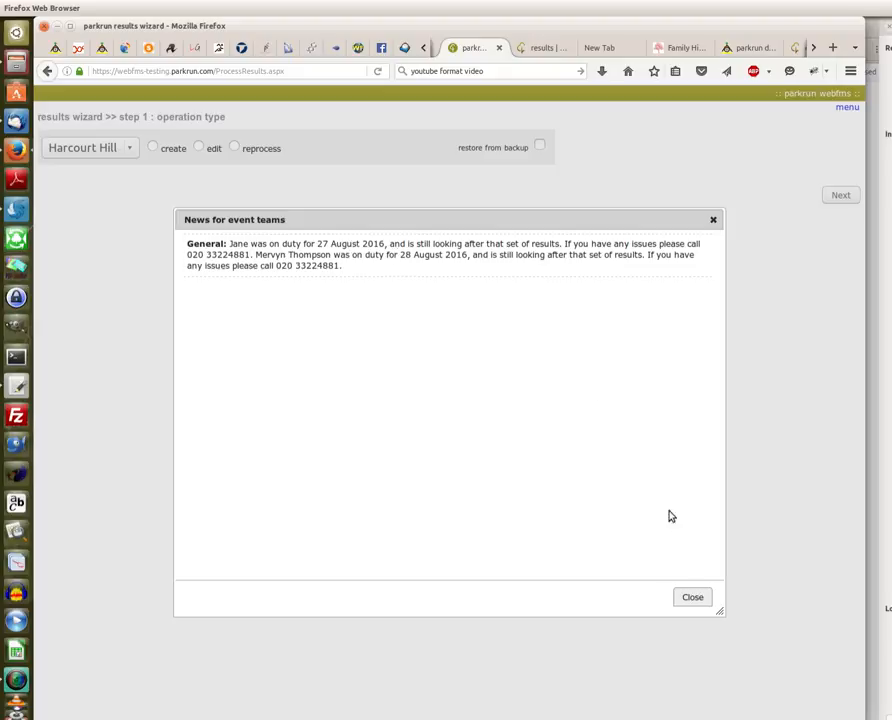
{"action": "left_click", "coordinate": [711, 220]}
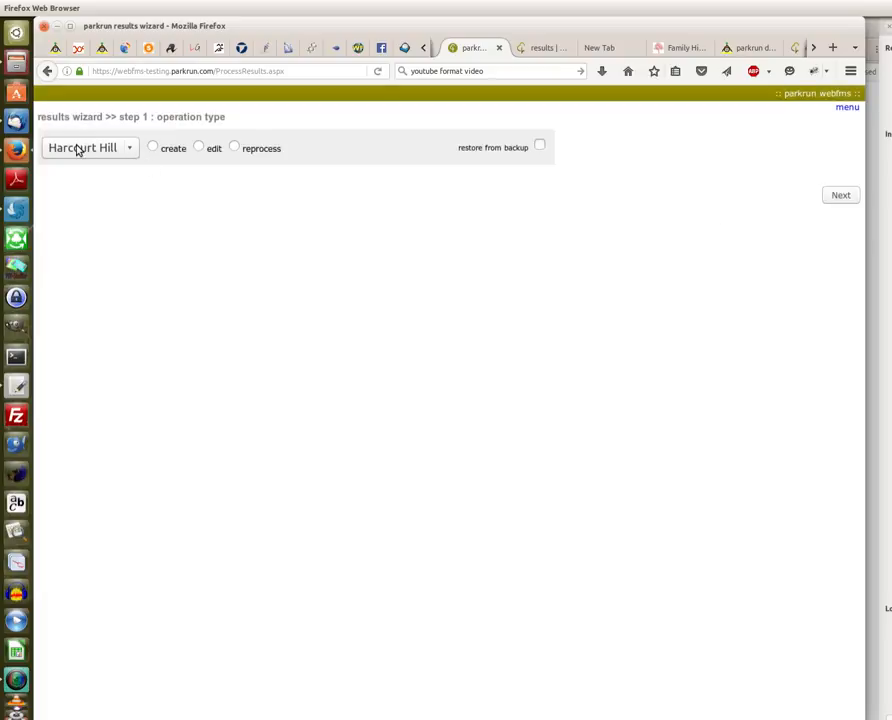
Choose to edit Harcourt Hill event #98 (27/08/2016), restoring from backup, and continue to step 2.
{"action": "left_click", "coordinate": [130, 153]}
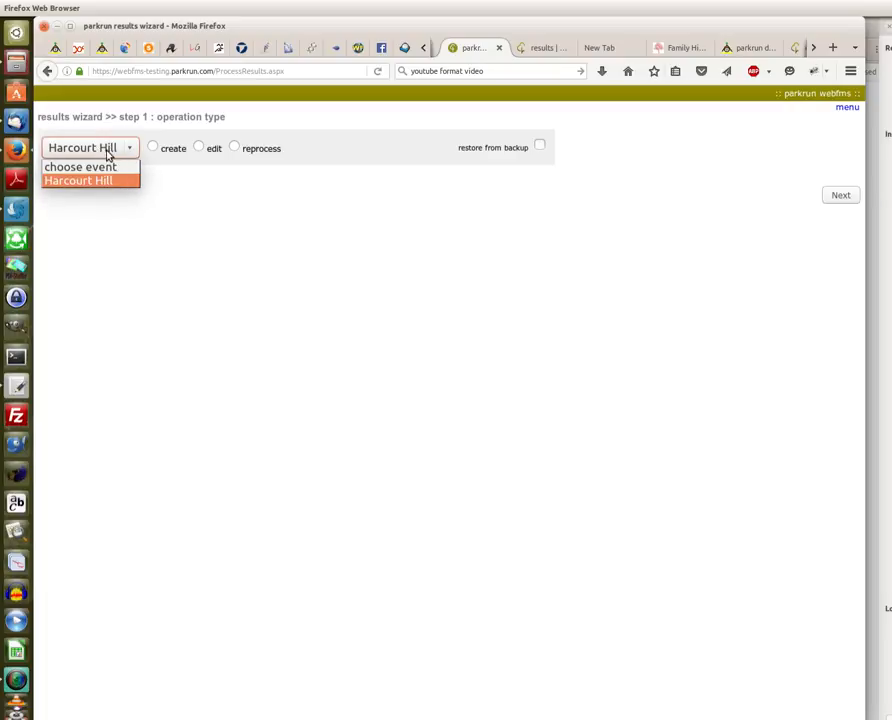
{"action": "left_click", "coordinate": [110, 152]}
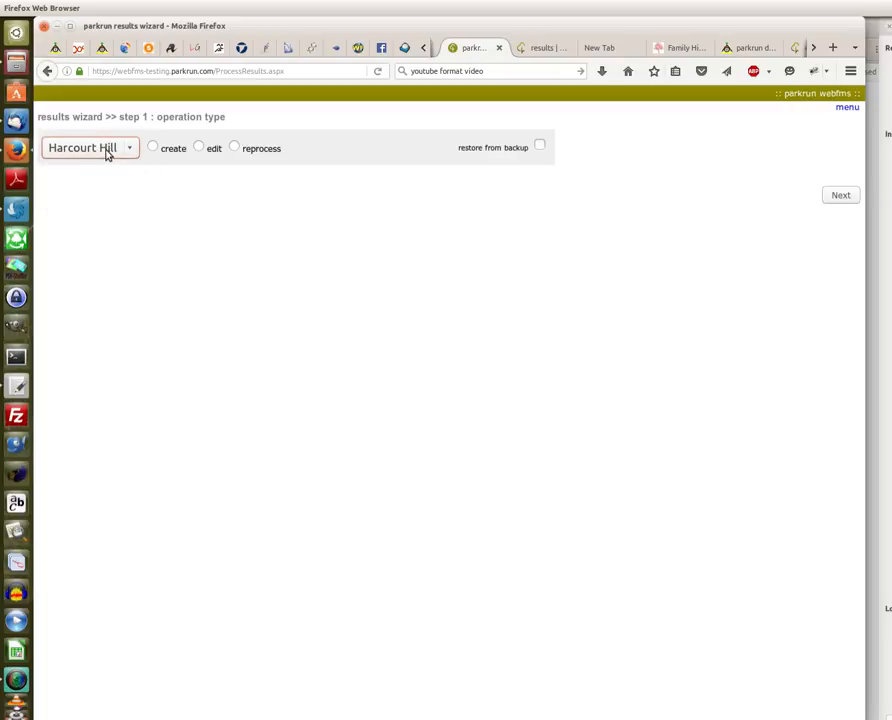
{"action": "left_click", "coordinate": [200, 148]}
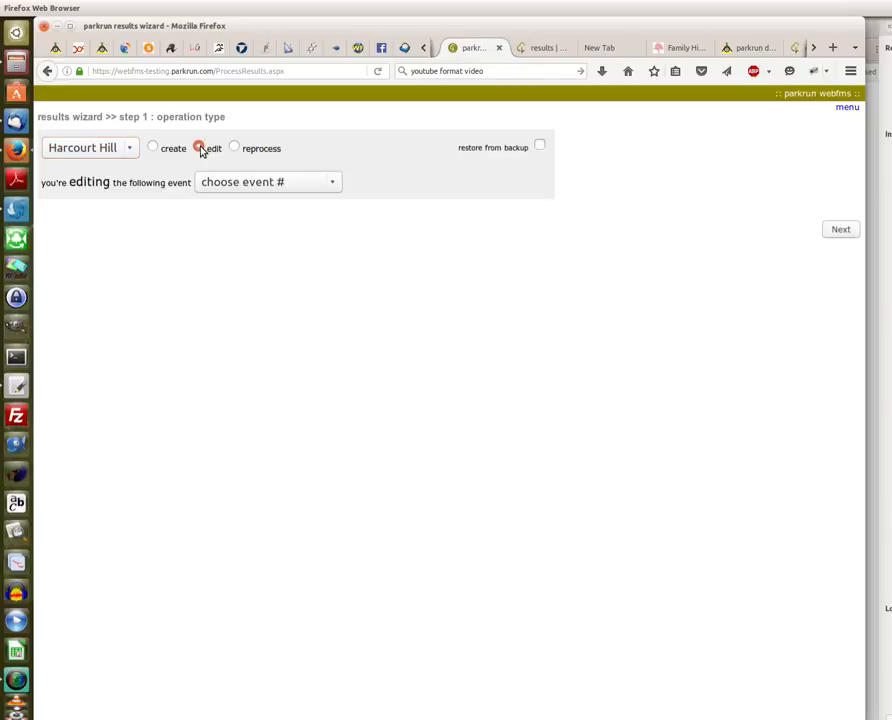
{"action": "left_click", "coordinate": [335, 184]}
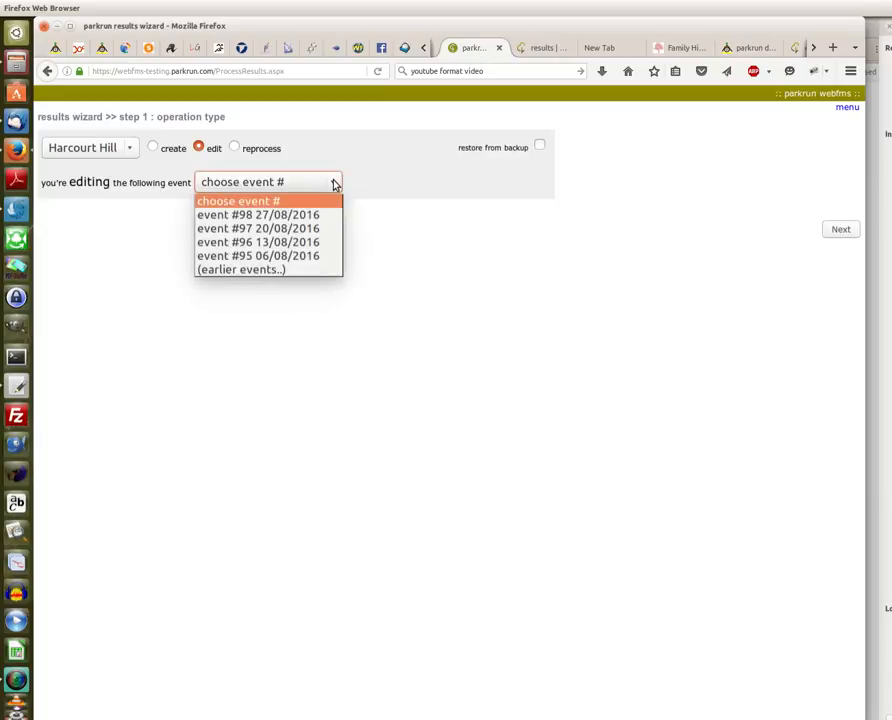
{"action": "left_click", "coordinate": [314, 215]}
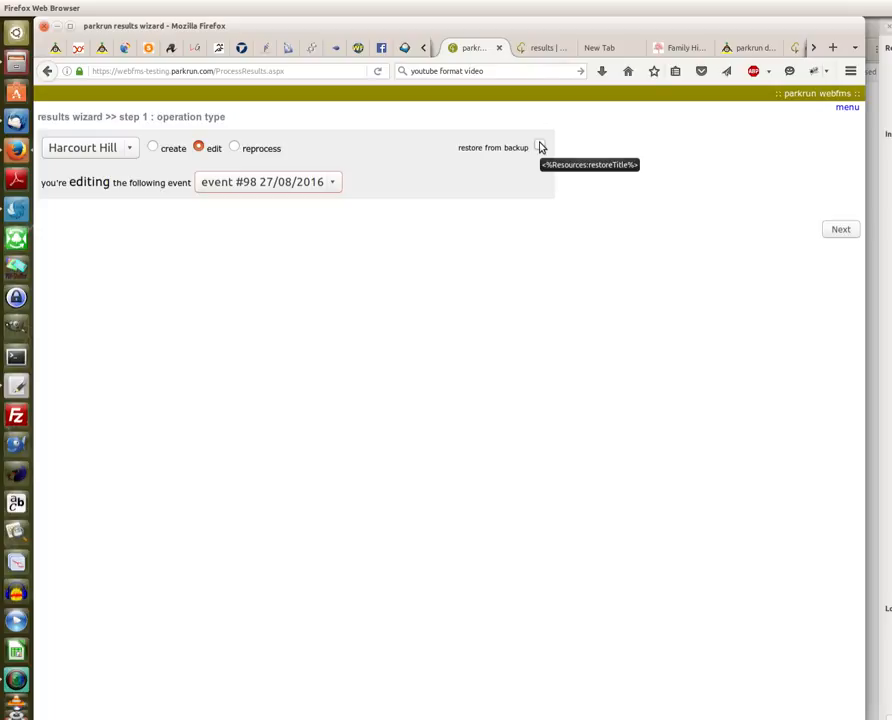
{"action": "left_click", "coordinate": [540, 147]}
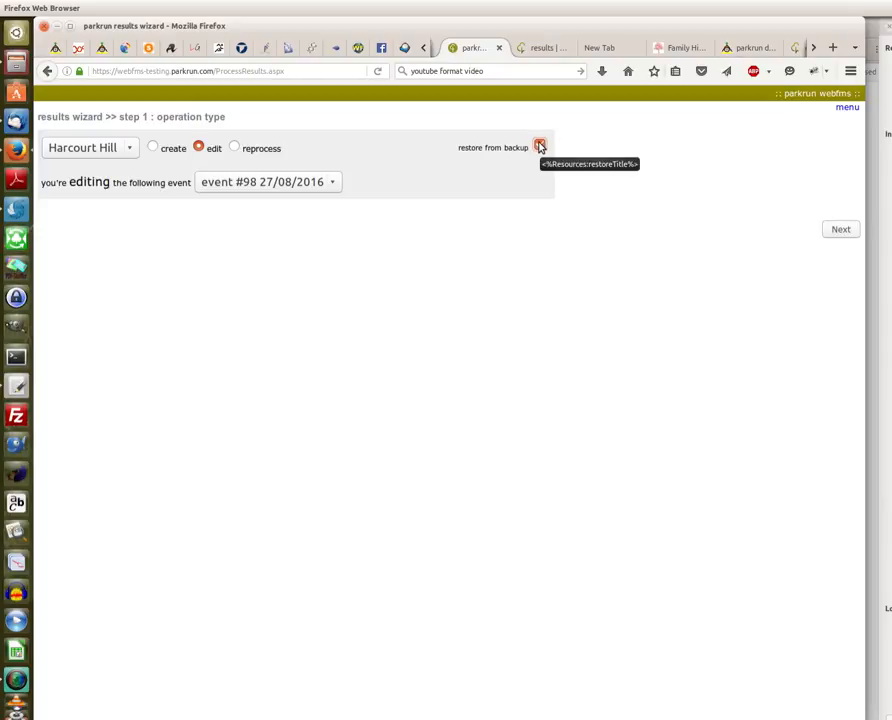
{"action": "left_click", "coordinate": [840, 230]}
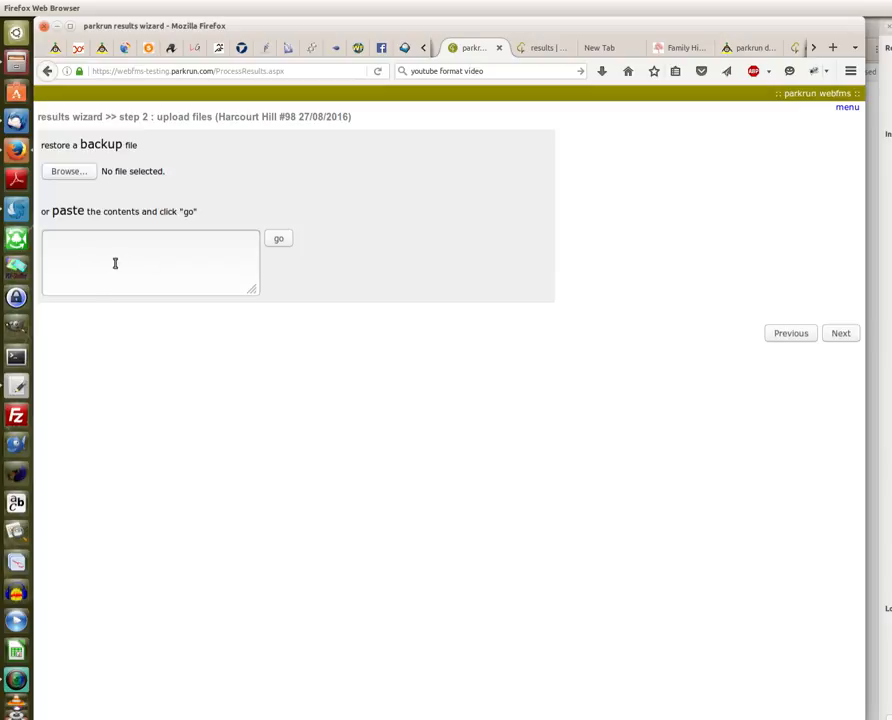
Load pr_results_backup_20160829103914.txt and continue to the manipulate results step.
{"action": "left_click", "coordinate": [70, 172]}
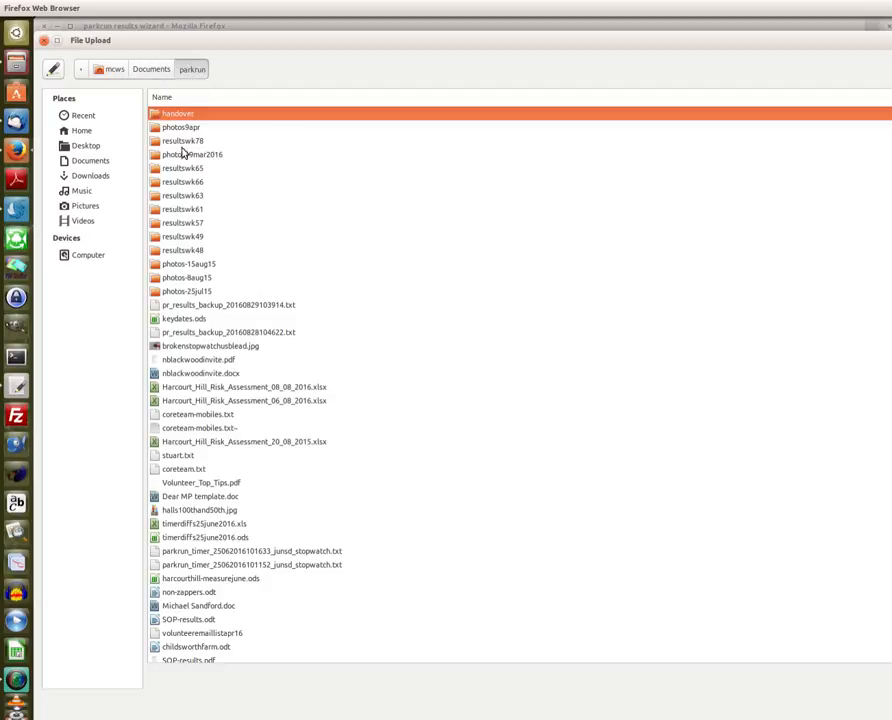
{"action": "left_click", "coordinate": [182, 306]}
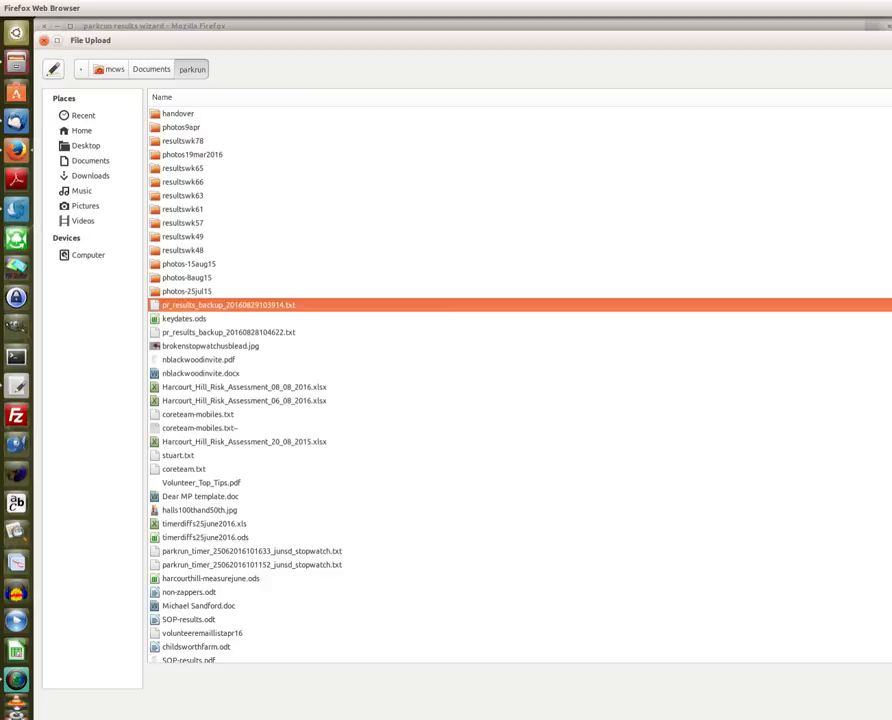
{"action": "key", "text": "Return"}
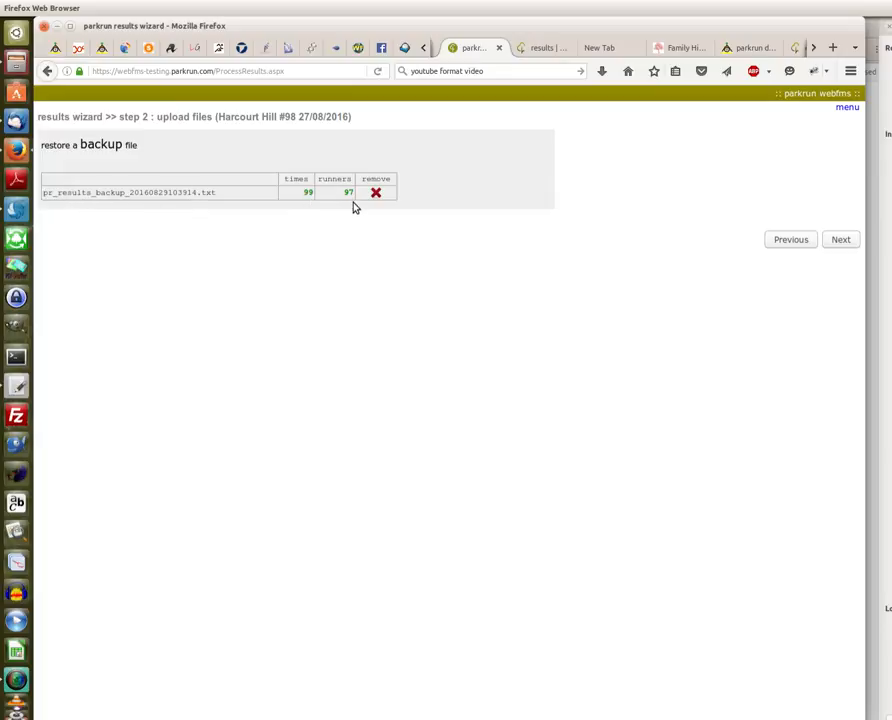
{"action": "left_click", "coordinate": [847, 243]}
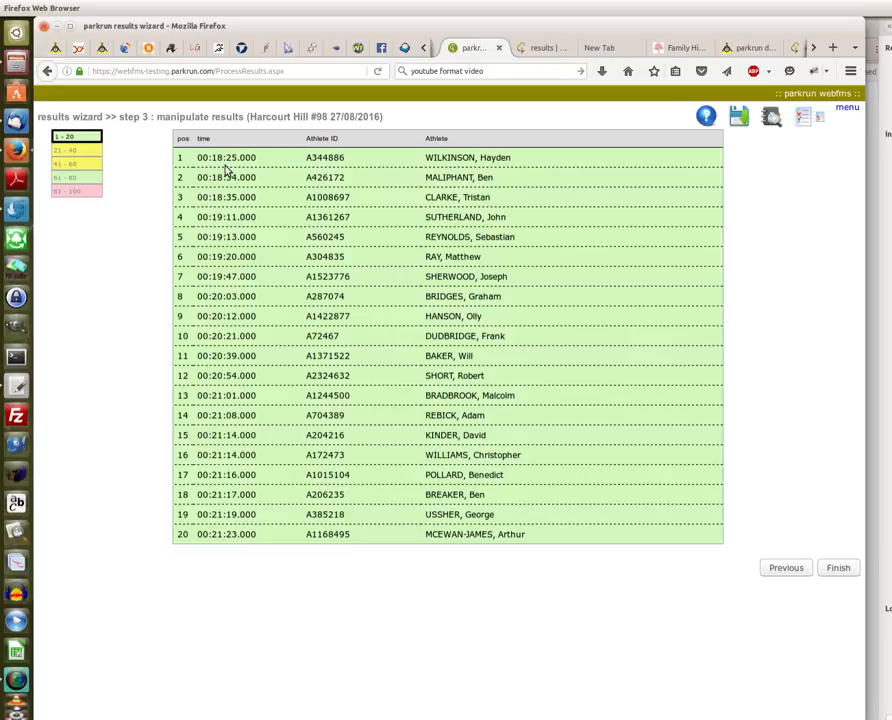
Page through positions 21–40, 41–60 and 81–100, then return to positions 41–60.
{"action": "left_click", "coordinate": [88, 152]}
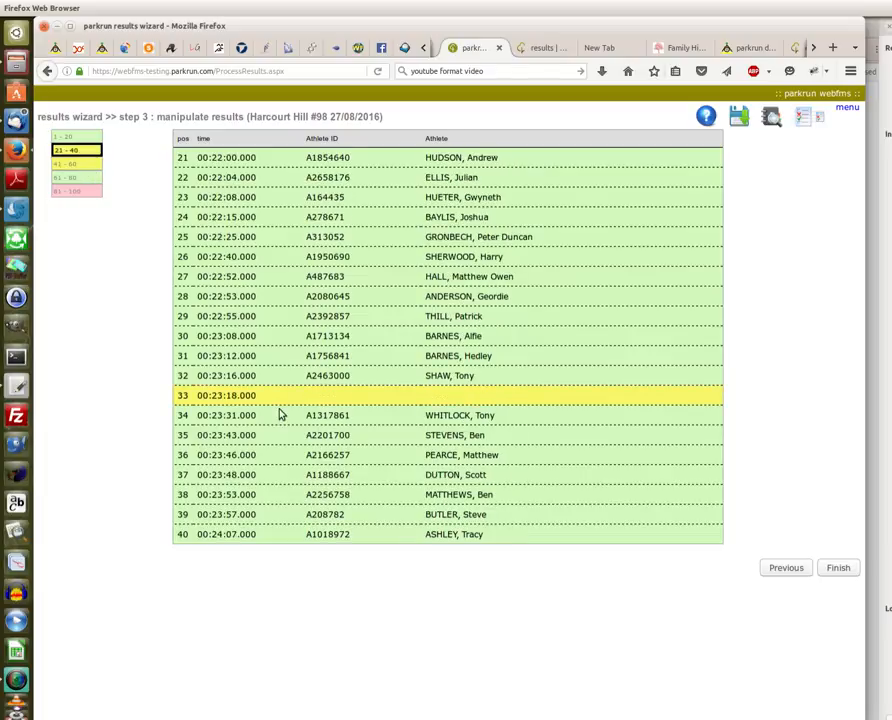
{"action": "left_click", "coordinate": [85, 166]}
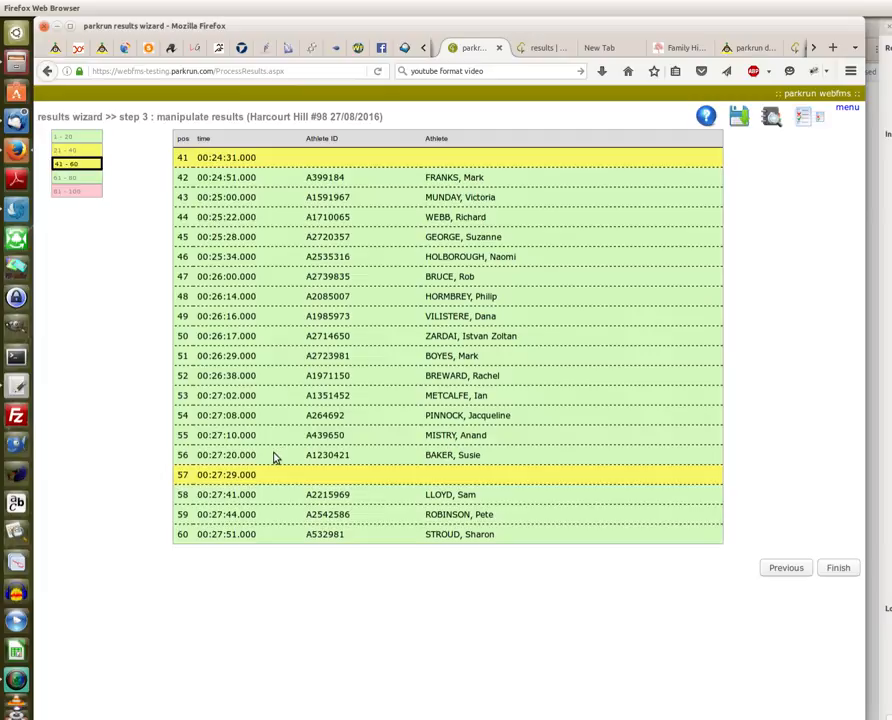
{"action": "left_click", "coordinate": [94, 192]}
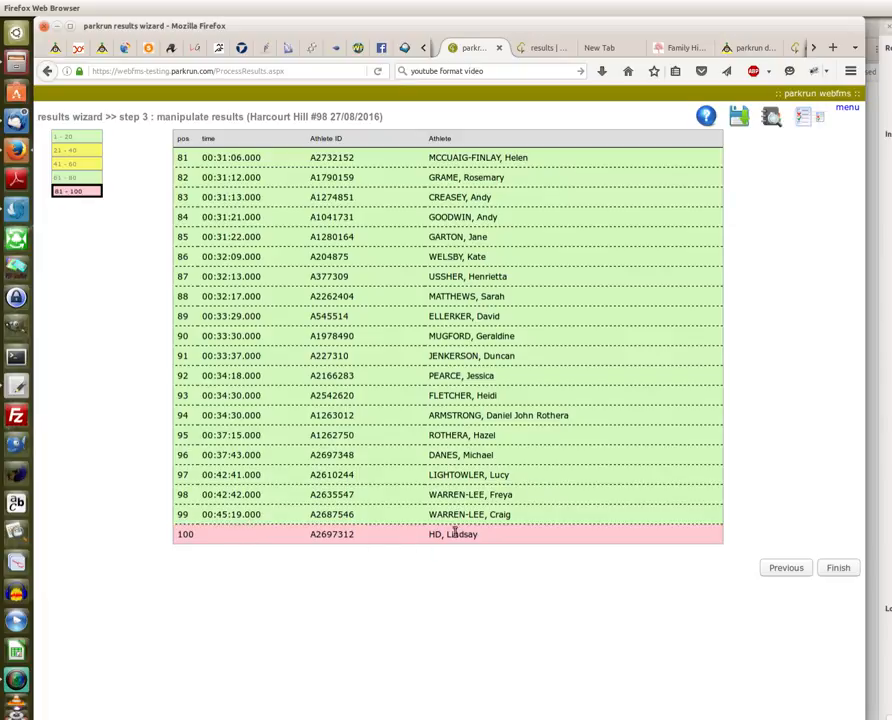
{"action": "left_click", "coordinate": [91, 165]}
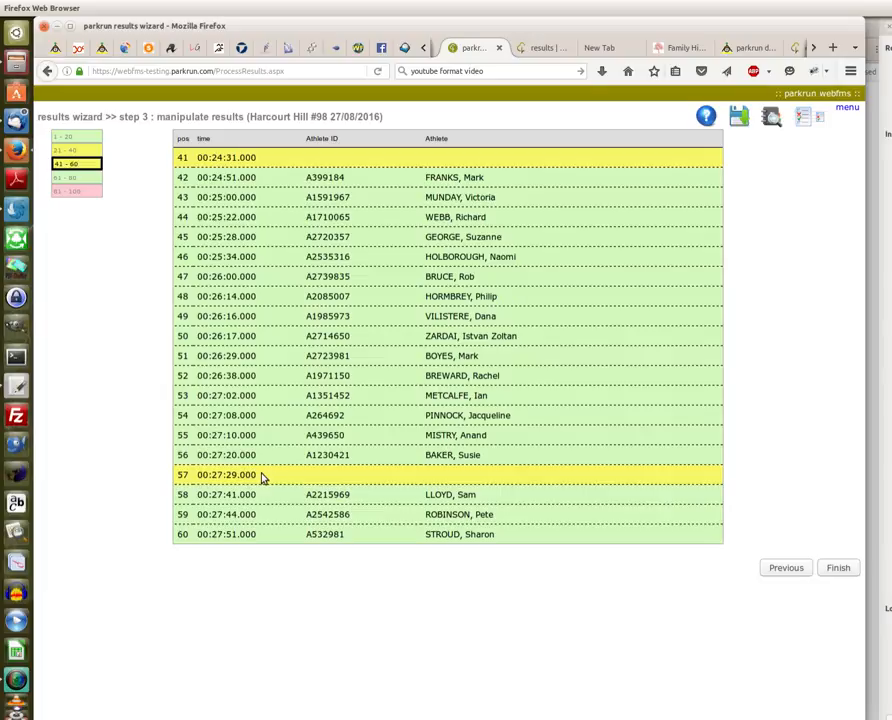
Remove blank row 57 with the 'above' option and confirm the deletion.
{"action": "left_click", "coordinate": [321, 480]}
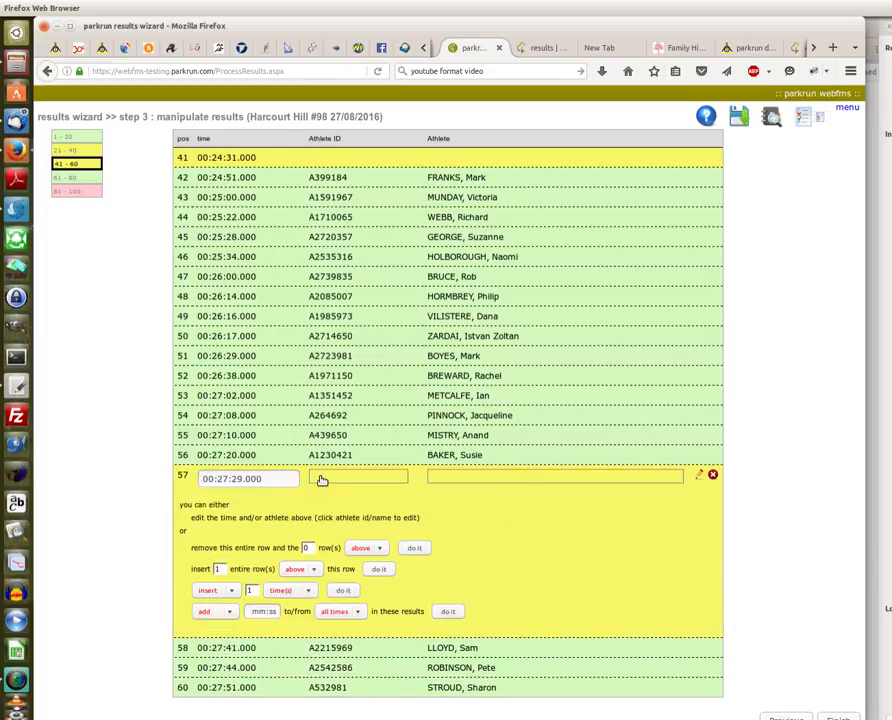
{"action": "left_click", "coordinate": [713, 477]}
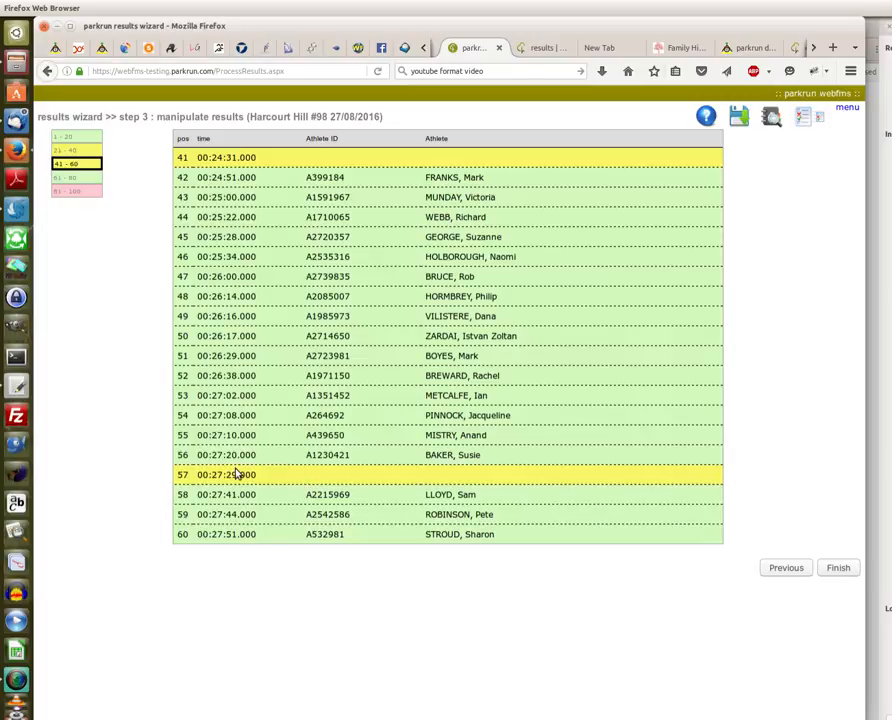
{"action": "left_click", "coordinate": [290, 480]}
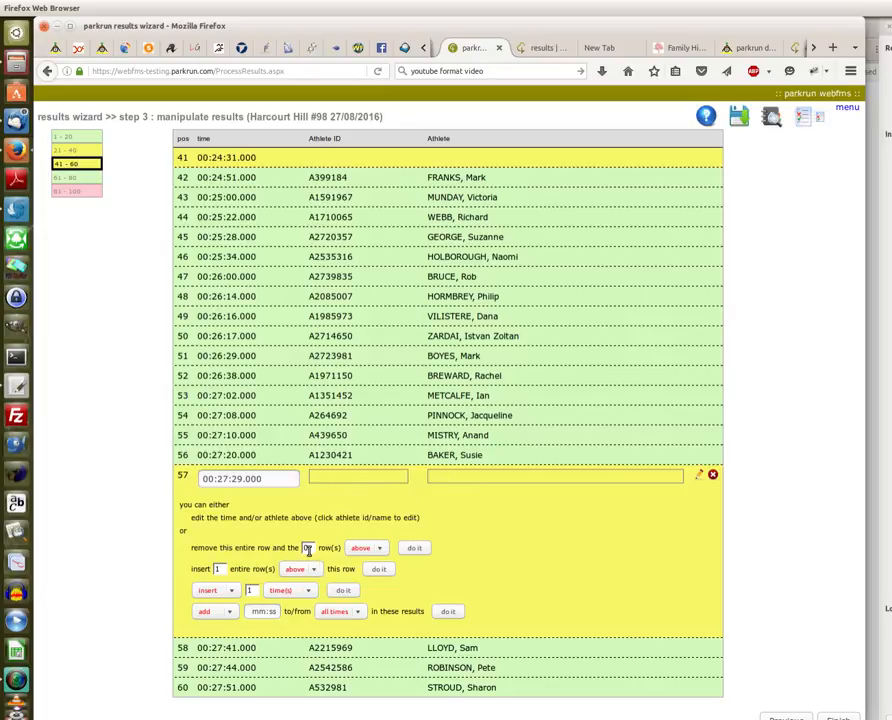
{"action": "left_click", "coordinate": [378, 549]}
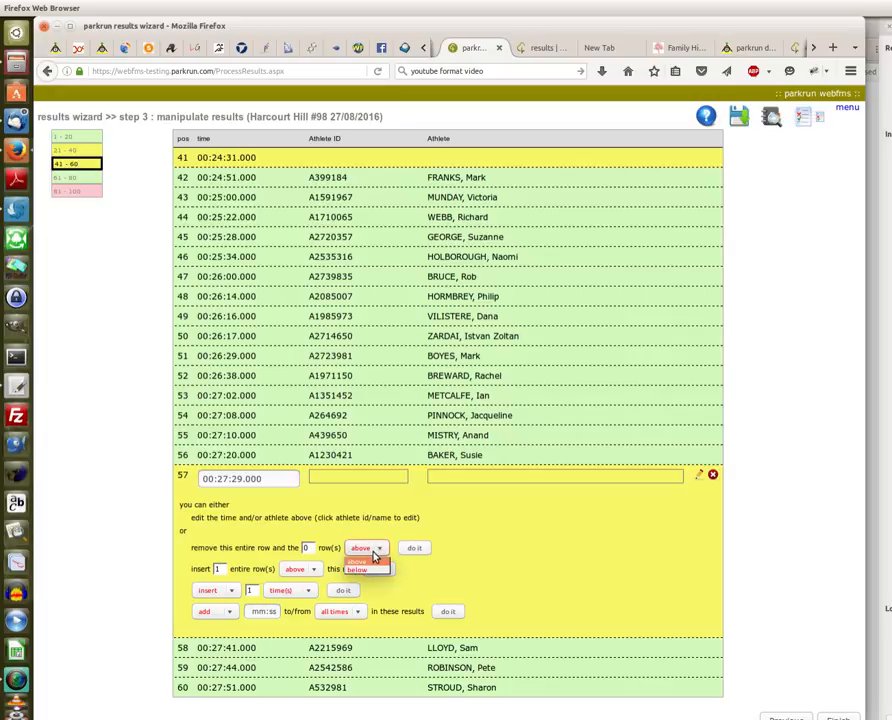
{"action": "left_click", "coordinate": [362, 561]}
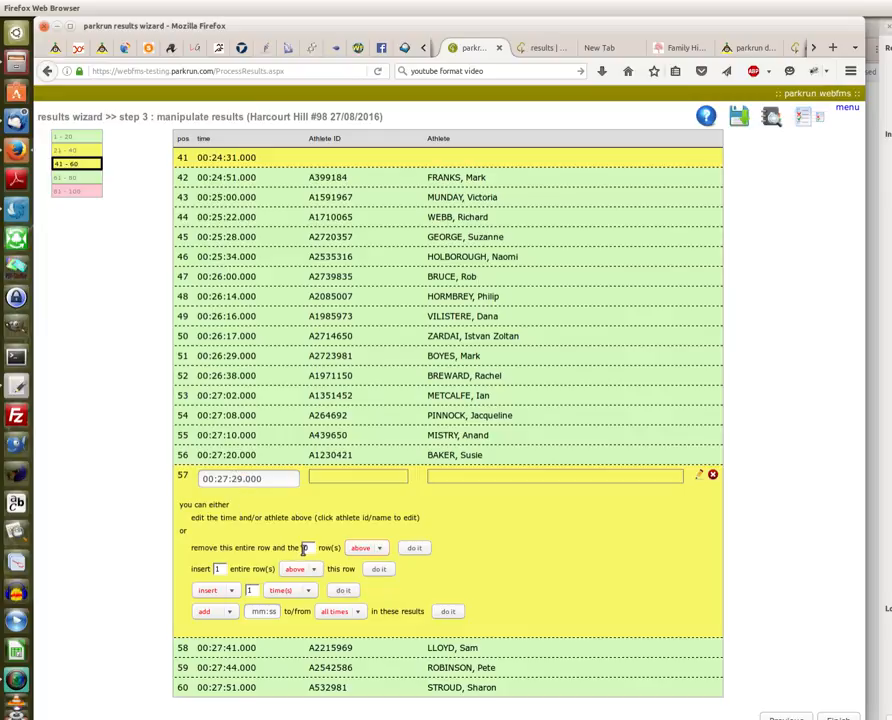
{"action": "left_click", "coordinate": [415, 549]}
{"action": "left_click", "coordinate": [414, 549]}
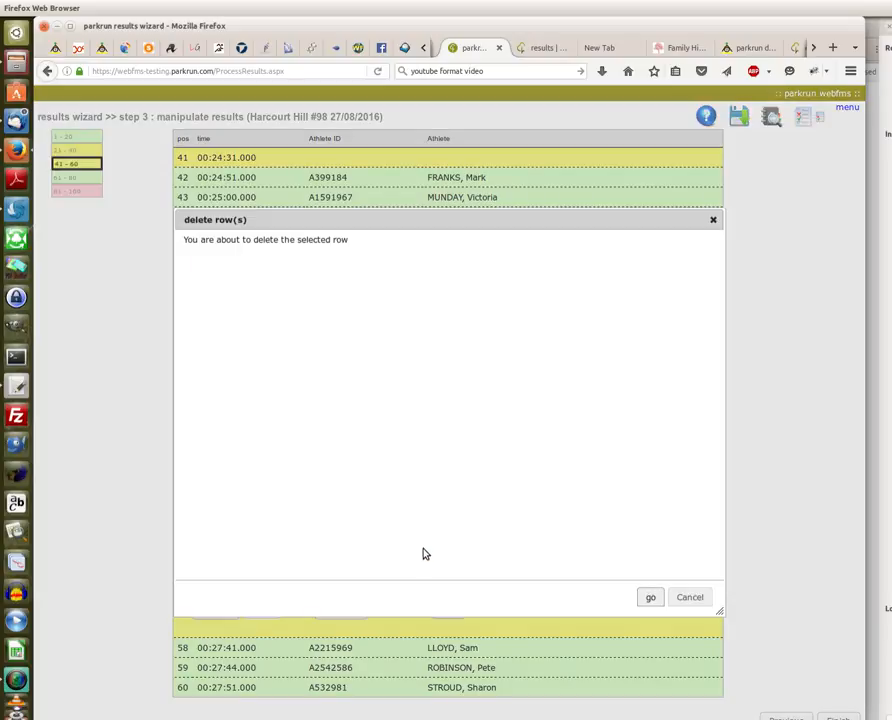
{"action": "left_click", "coordinate": [649, 597]}
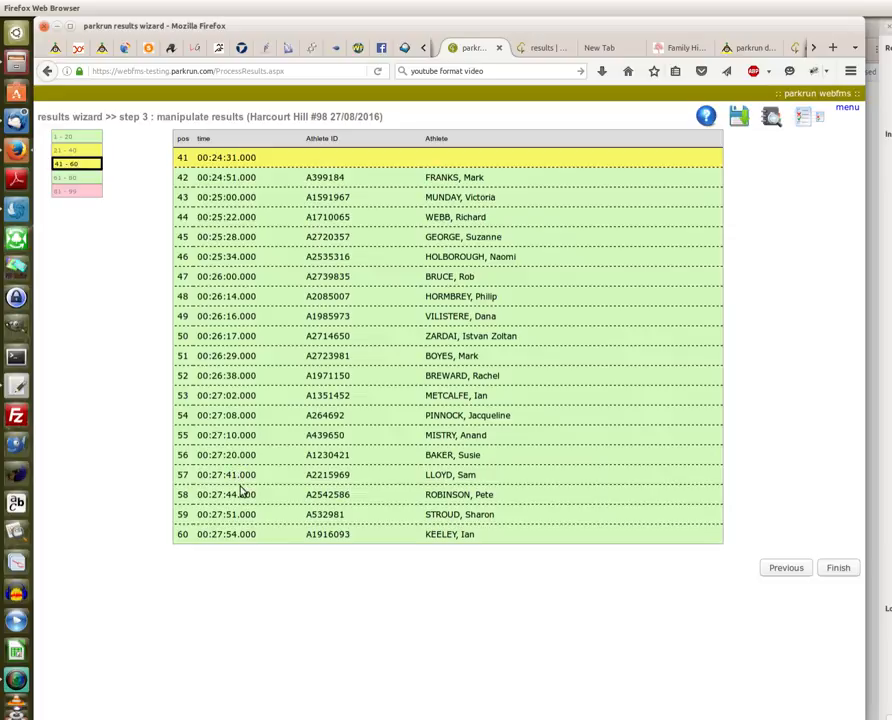
View positions 81–99, then return to 41–60 and open row 57's edit panel.
{"action": "left_click", "coordinate": [84, 192]}
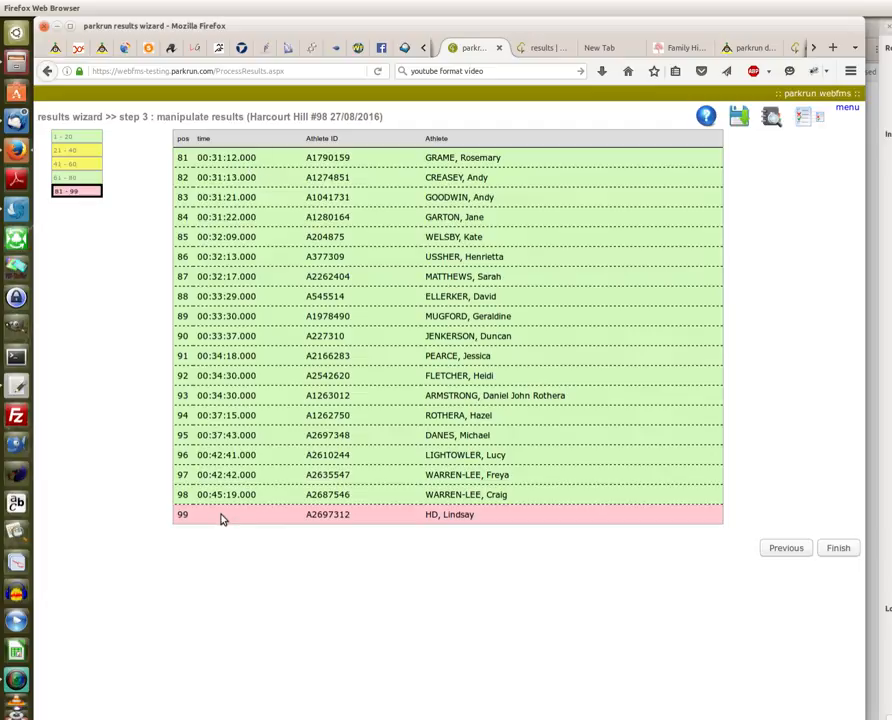
{"action": "left_click", "coordinate": [82, 165]}
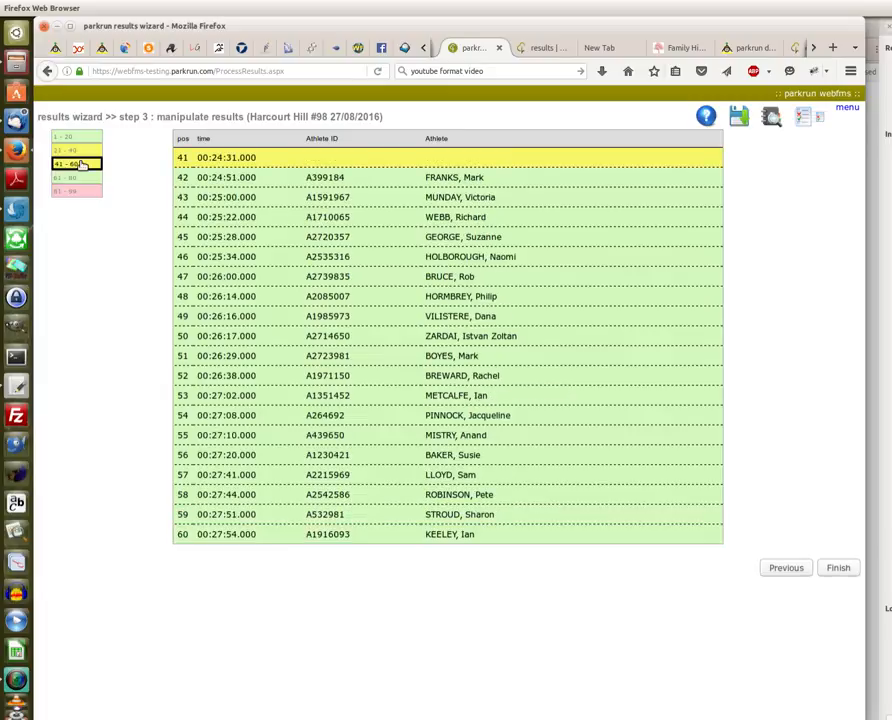
{"action": "left_click", "coordinate": [250, 474]}
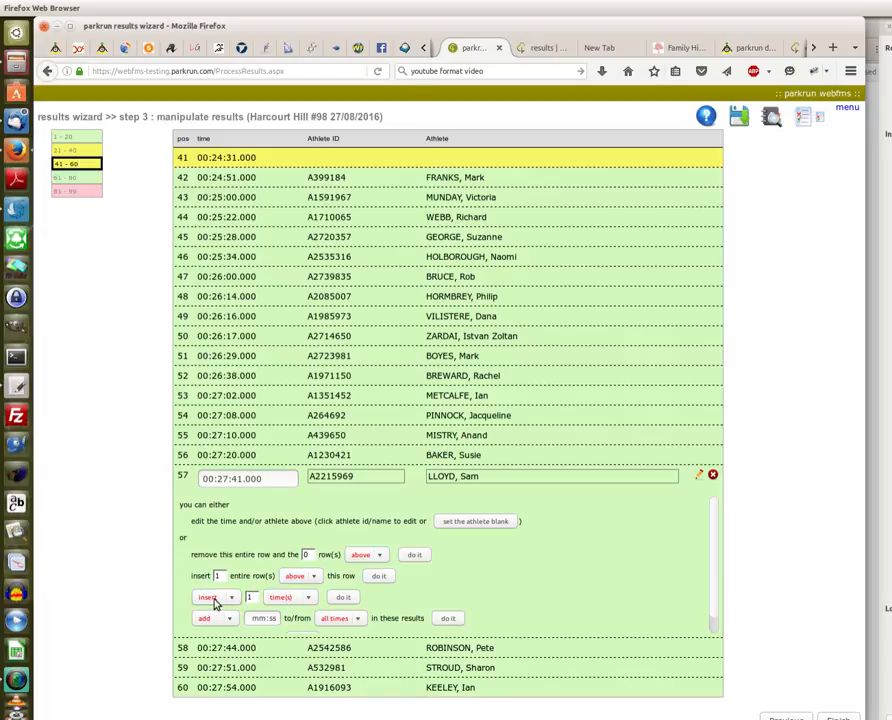
Insert 1 time at position 57 and confirm it in the Insert time(s) dialog.
{"action": "left_click", "coordinate": [310, 598]}
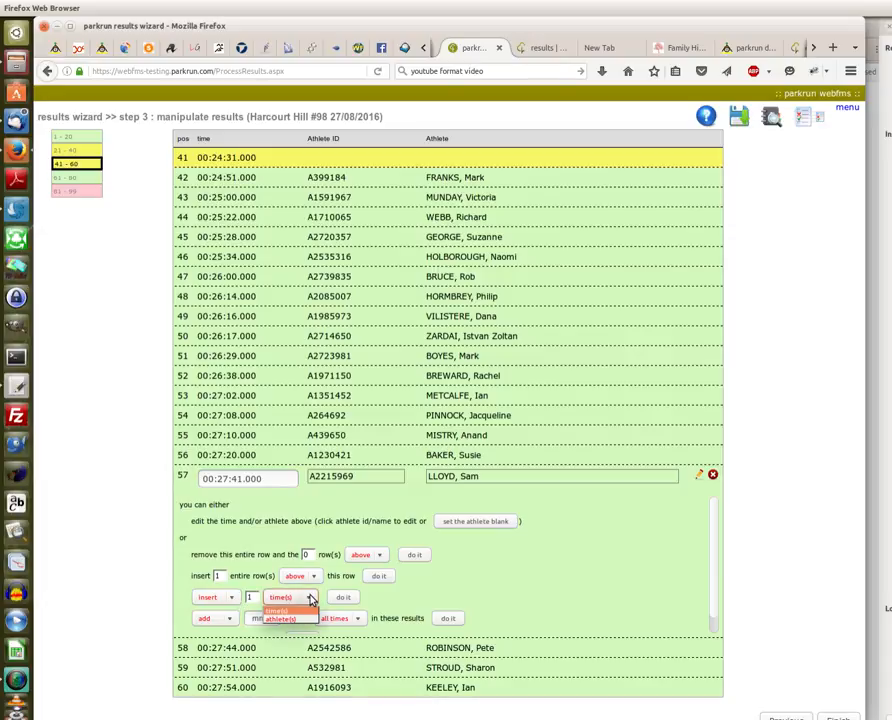
{"action": "left_click", "coordinate": [286, 598]}
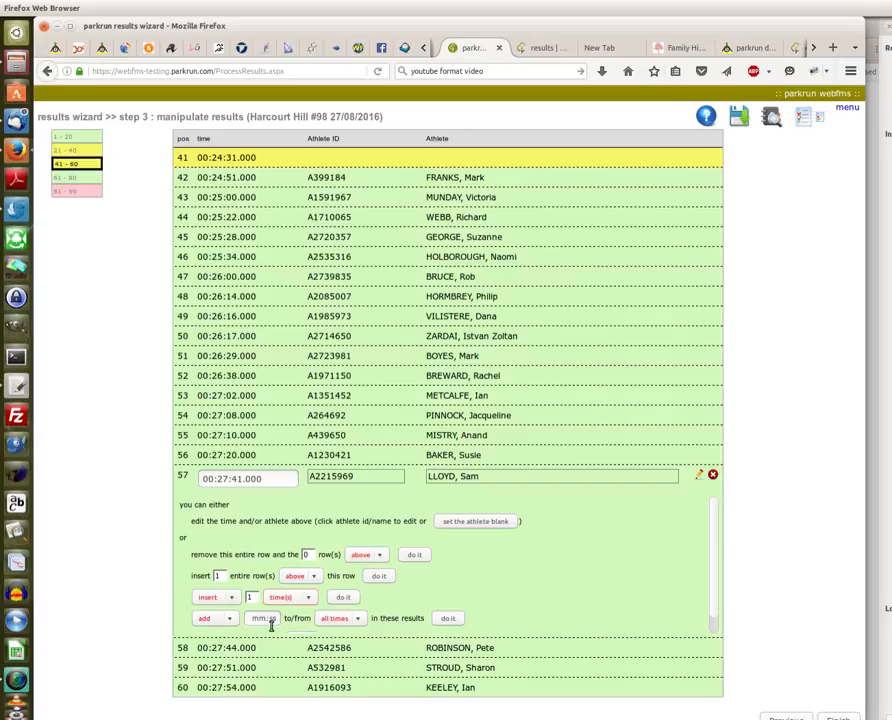
{"action": "left_click", "coordinate": [342, 597]}
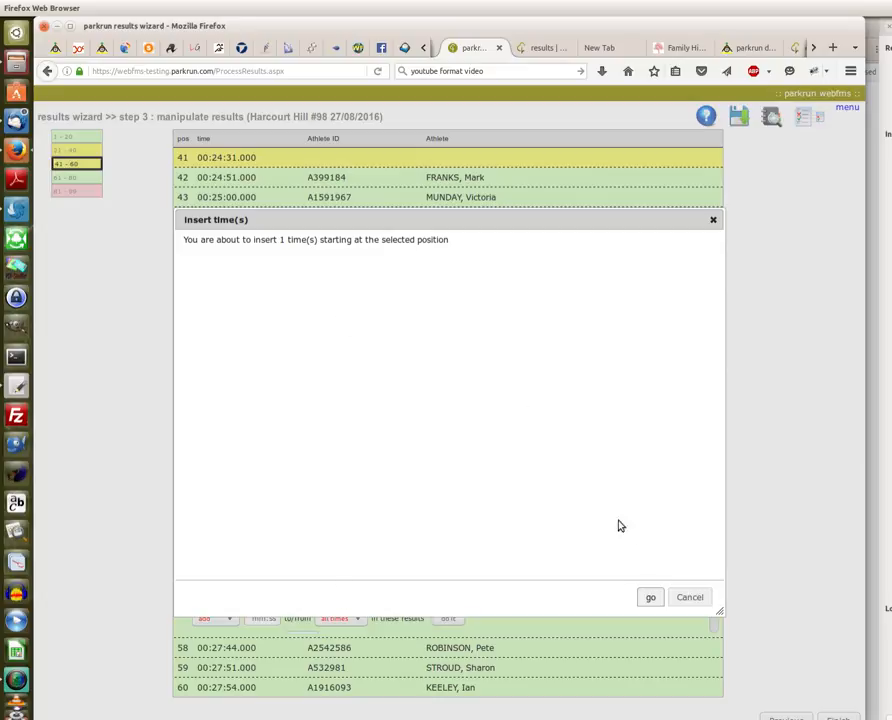
{"action": "left_click", "coordinate": [650, 598]}
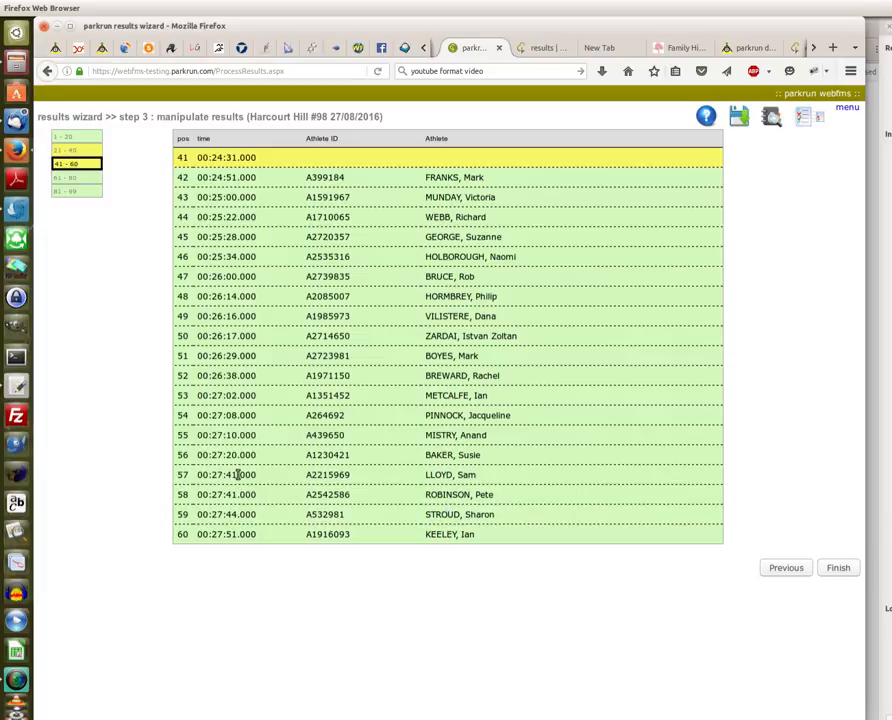
Check positions 81–99, then reopen row 57's edit panel on the 41–60 page.
{"action": "left_click", "coordinate": [88, 191]}
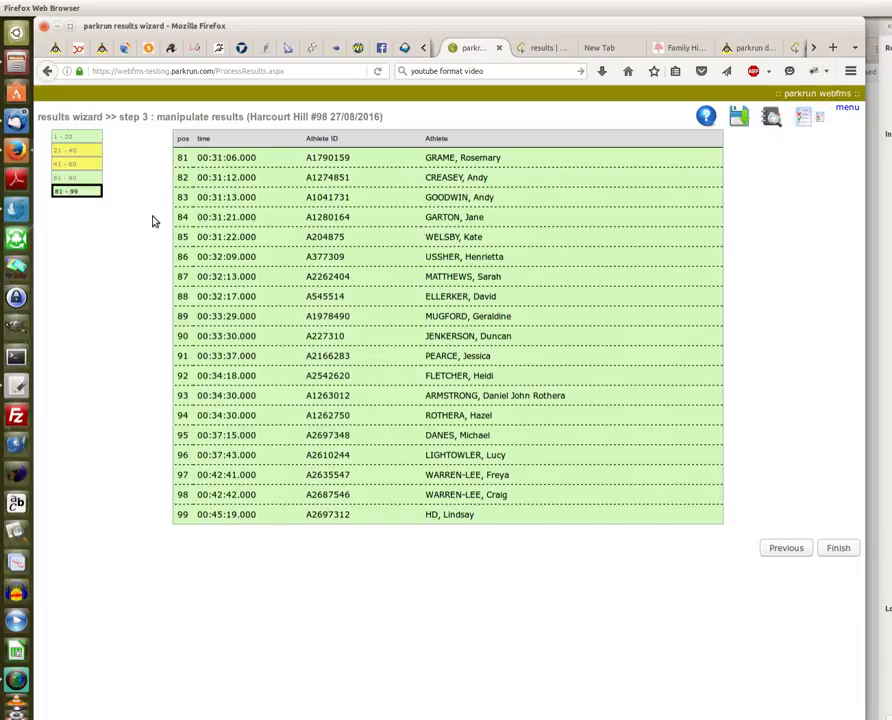
{"action": "left_click", "coordinate": [74, 164]}
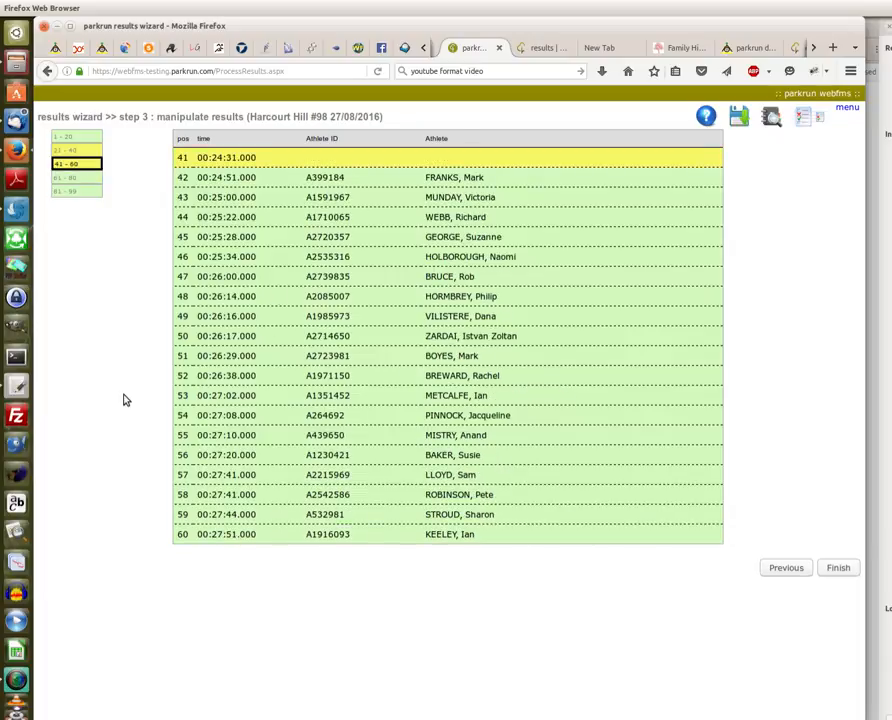
{"action": "left_click", "coordinate": [227, 475]}
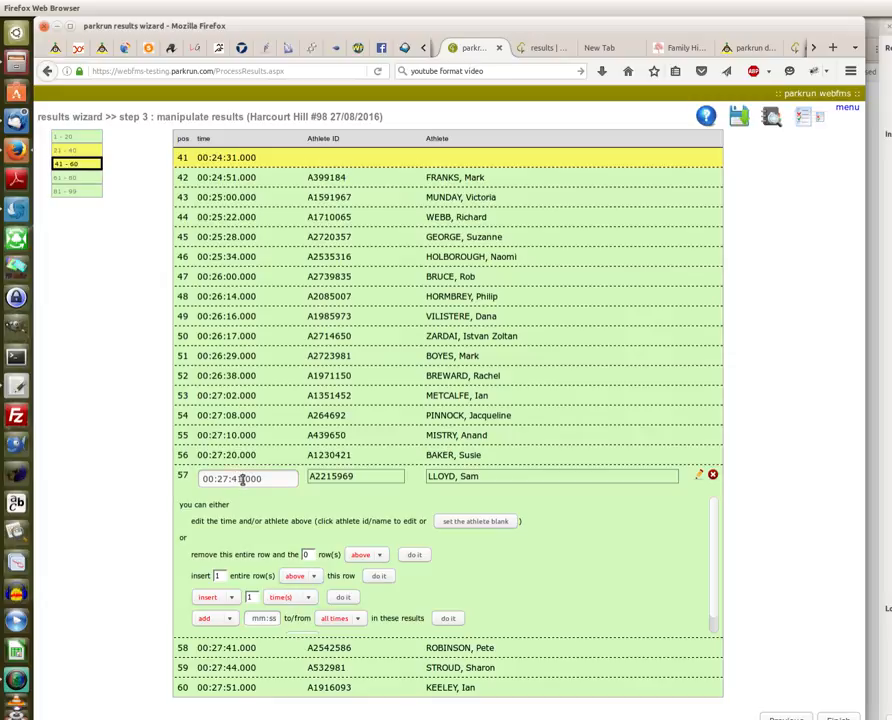
Retime position 57 to 00:27:29.000, confirm the update, and view positions 81–99.
{"action": "left_click_drag", "start_coordinate": [241, 479], "coordinate": [235, 479]}
{"action": "type", "text": "2"}
{"action": "key", "text": "Delete"}
{"action": "type", "text": "9"}
{"action": "left_click", "coordinate": [702, 476]}
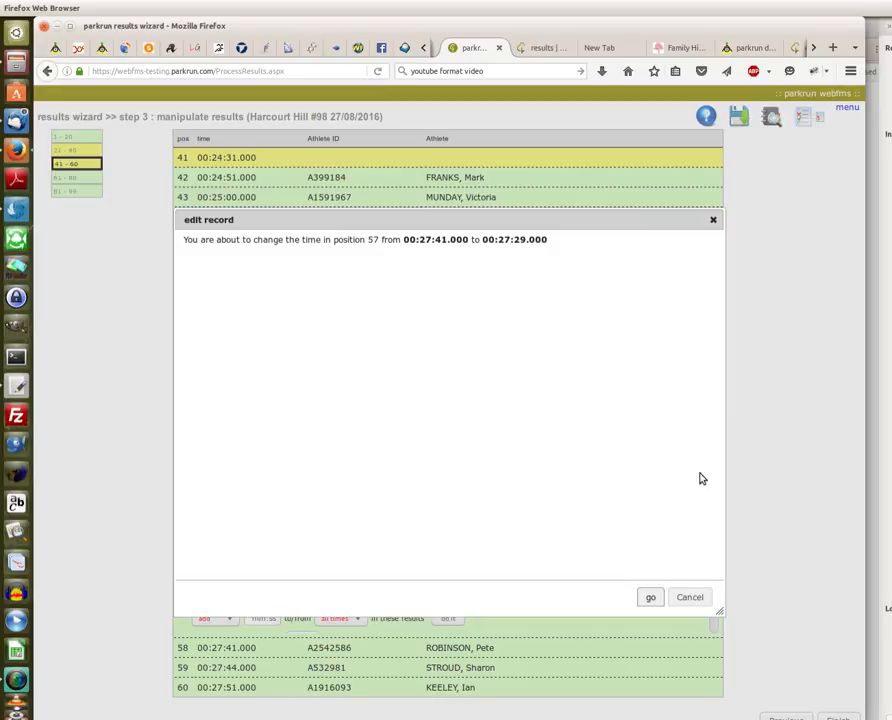
{"action": "left_click", "coordinate": [650, 600]}
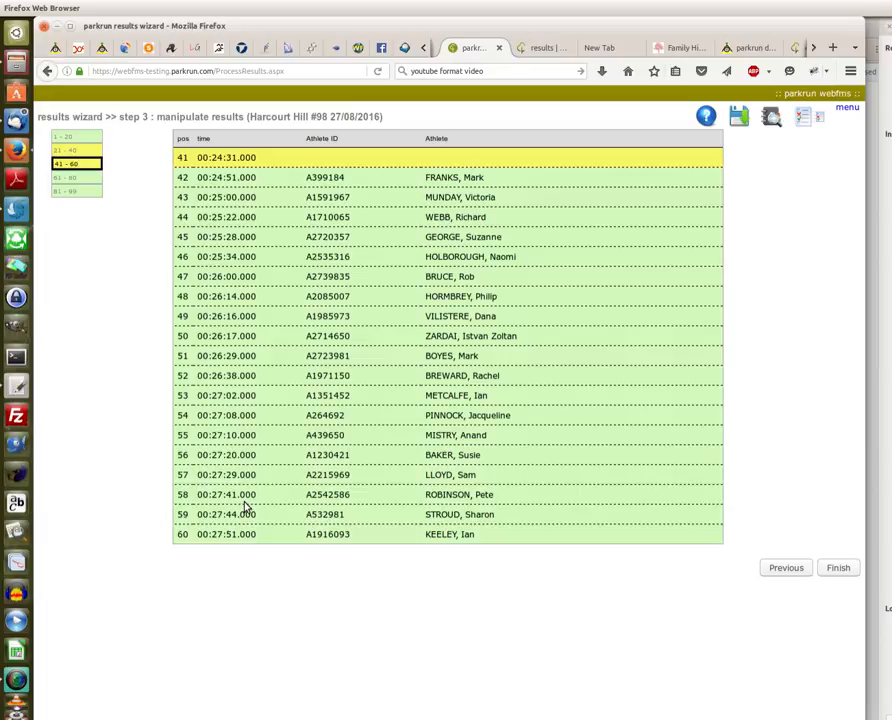
{"action": "left_click", "coordinate": [60, 190]}
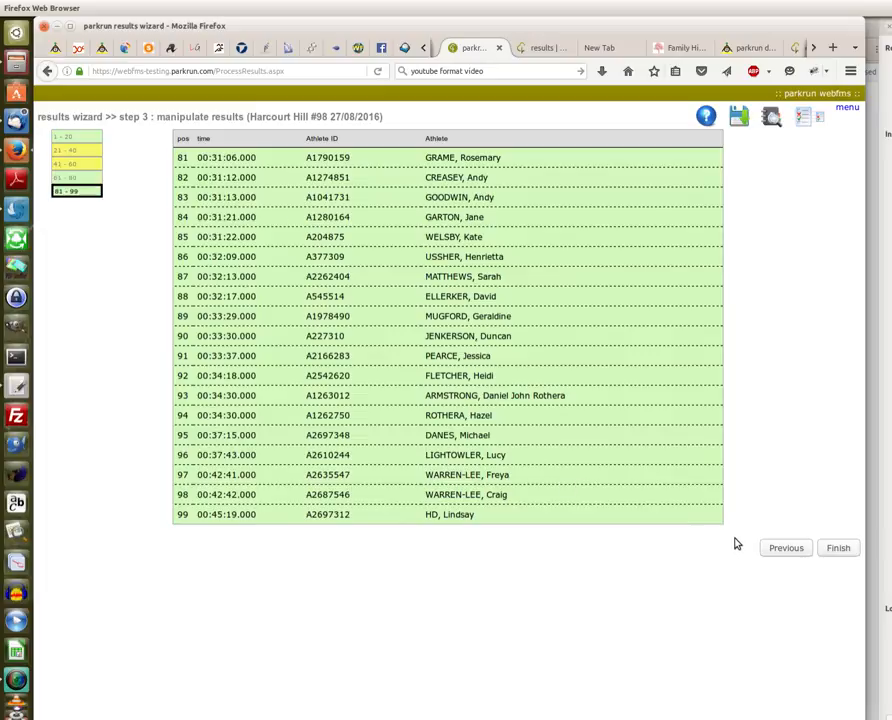
{"action": "left_click", "coordinate": [838, 549]}
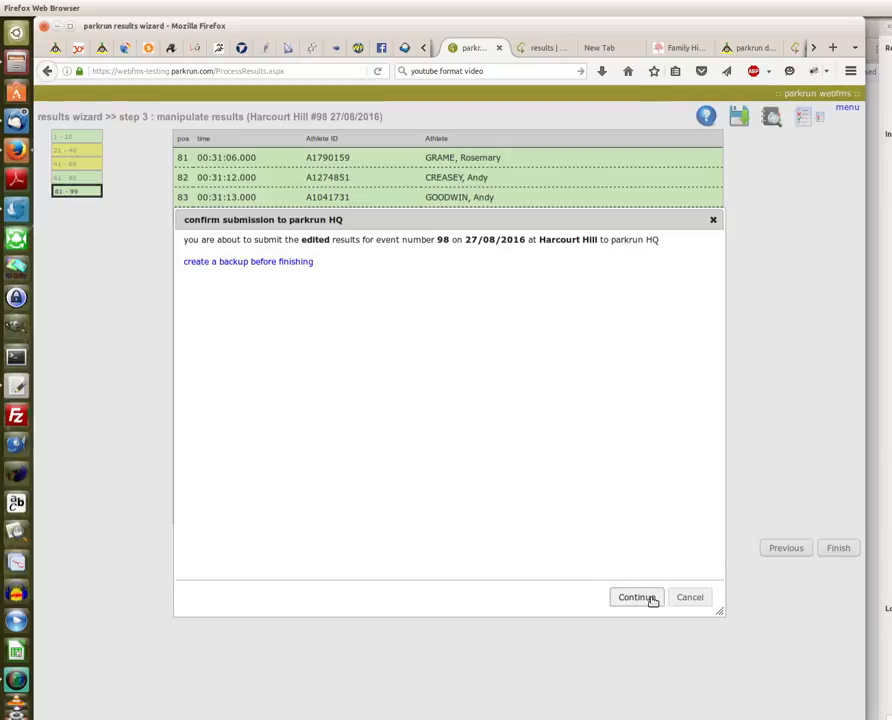
{"action": "left_click", "coordinate": [217, 262]}
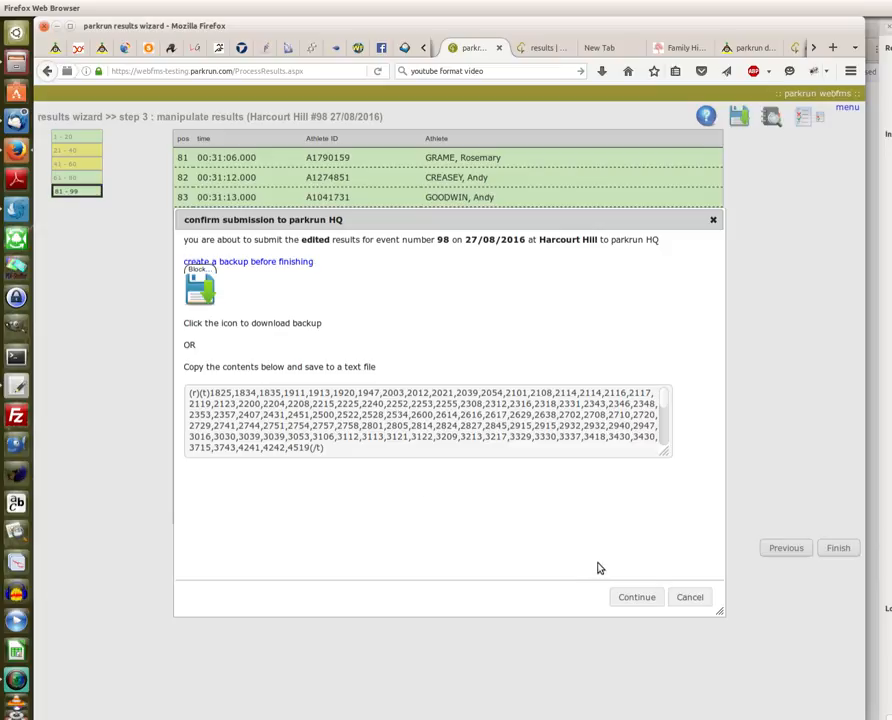
{"action": "left_click", "coordinate": [690, 597]}
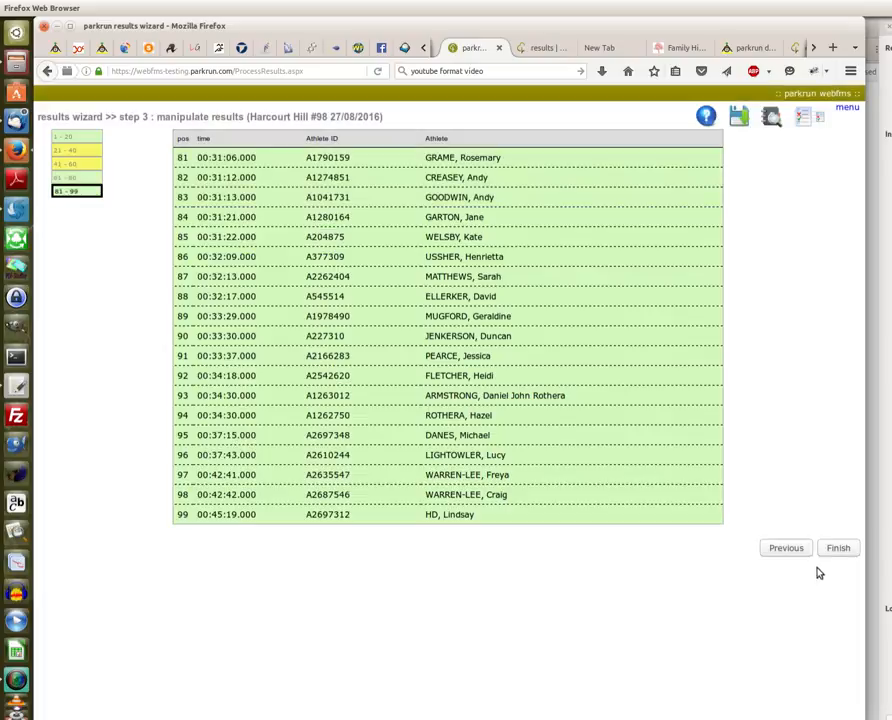
{"action": "left_click", "coordinate": [838, 550]}
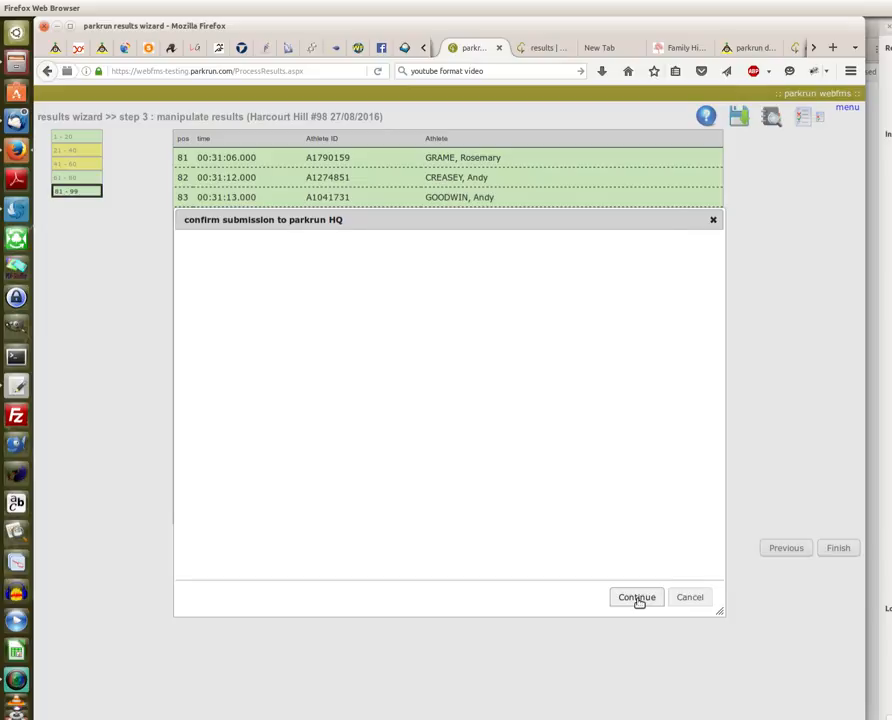
{"action": "left_click", "coordinate": [637, 598]}
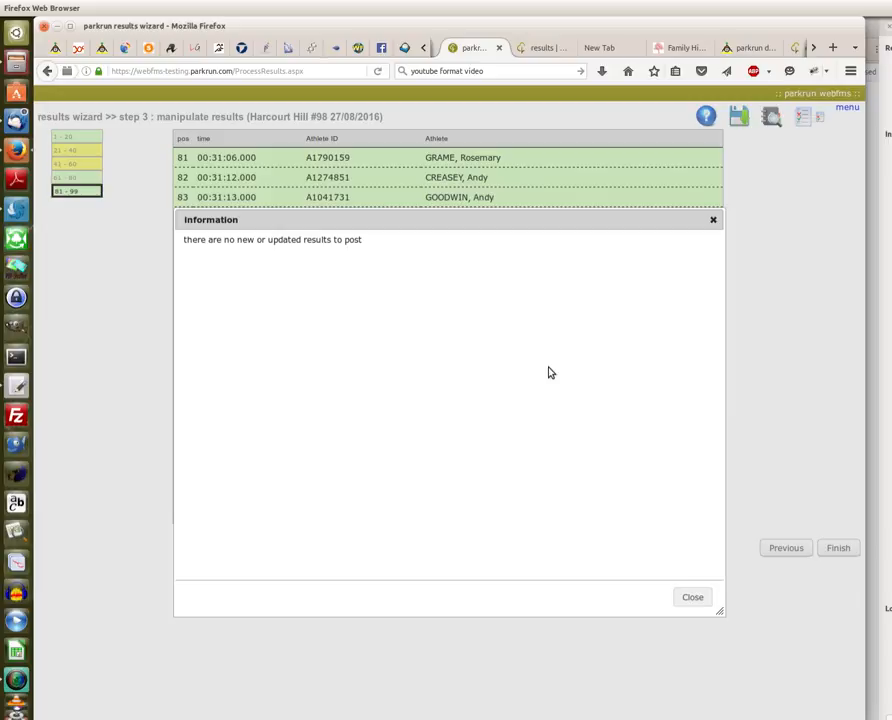
{"action": "left_click", "coordinate": [693, 598]}
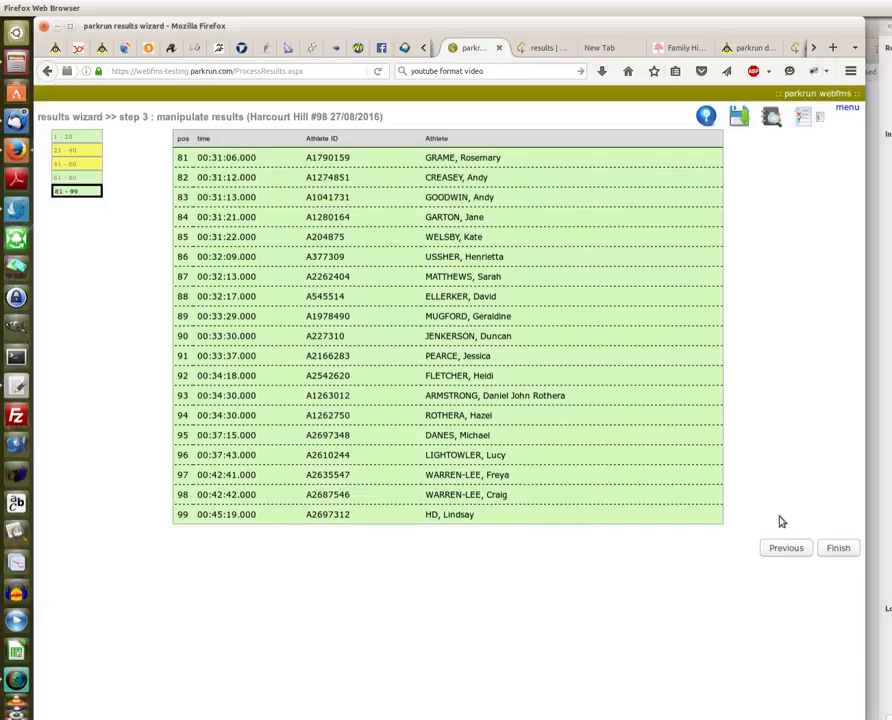
Cancel the restarted event #98 submission, then log out of webfms from the site menu.
{"action": "left_click", "coordinate": [842, 549]}
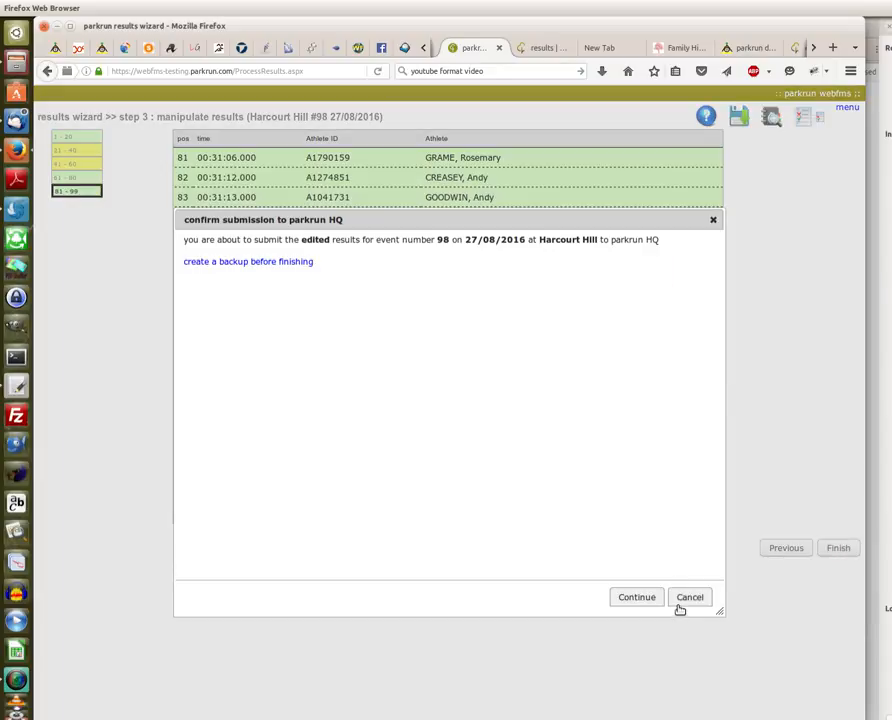
{"action": "left_click", "coordinate": [690, 598]}
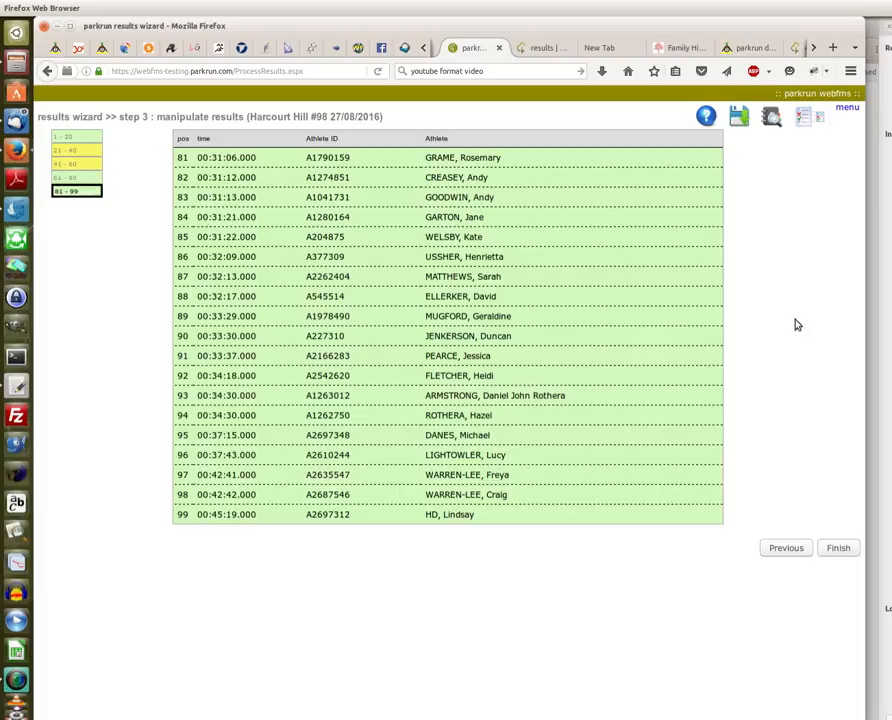
{"action": "left_click", "coordinate": [847, 106]}
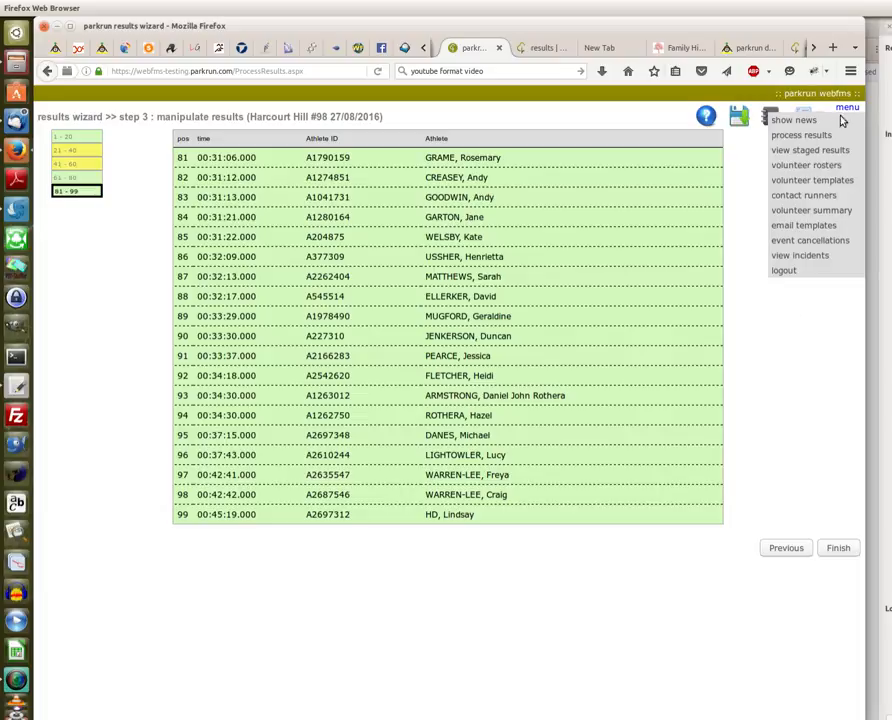
{"action": "left_click", "coordinate": [794, 272]}
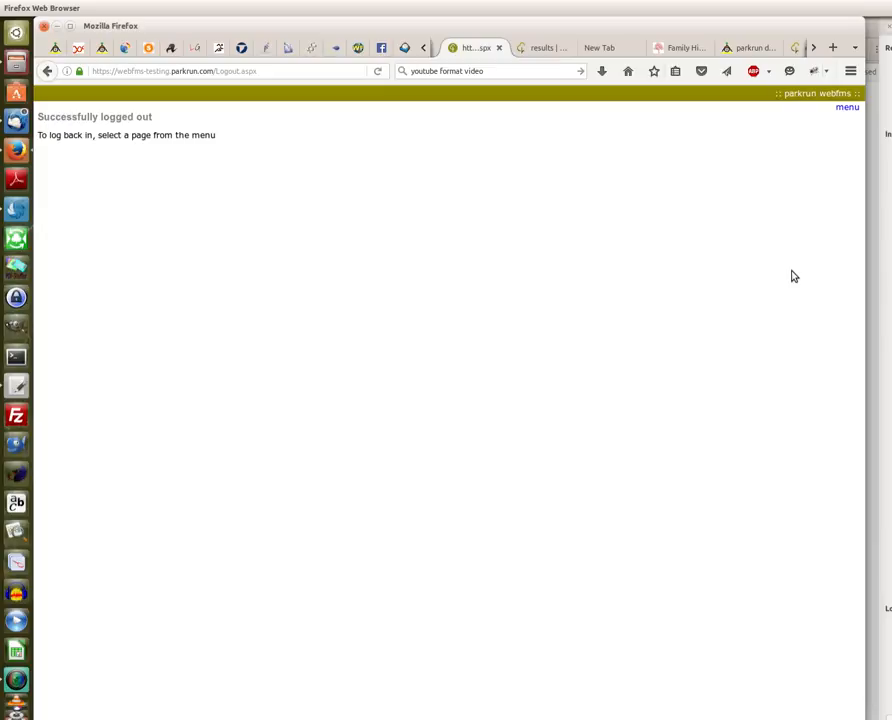
{"action": "left_click", "coordinate": [848, 110]}
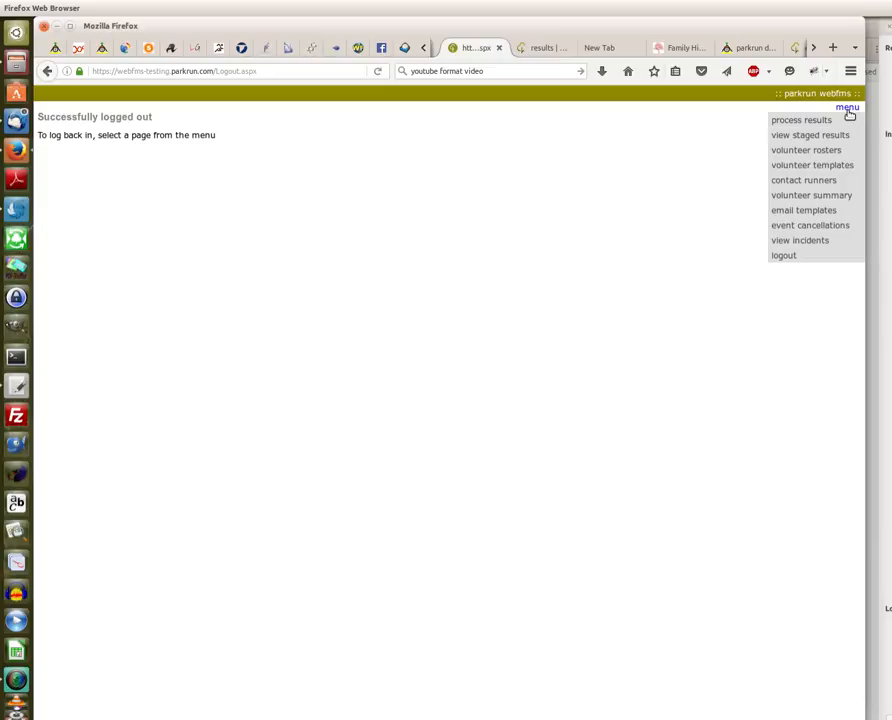